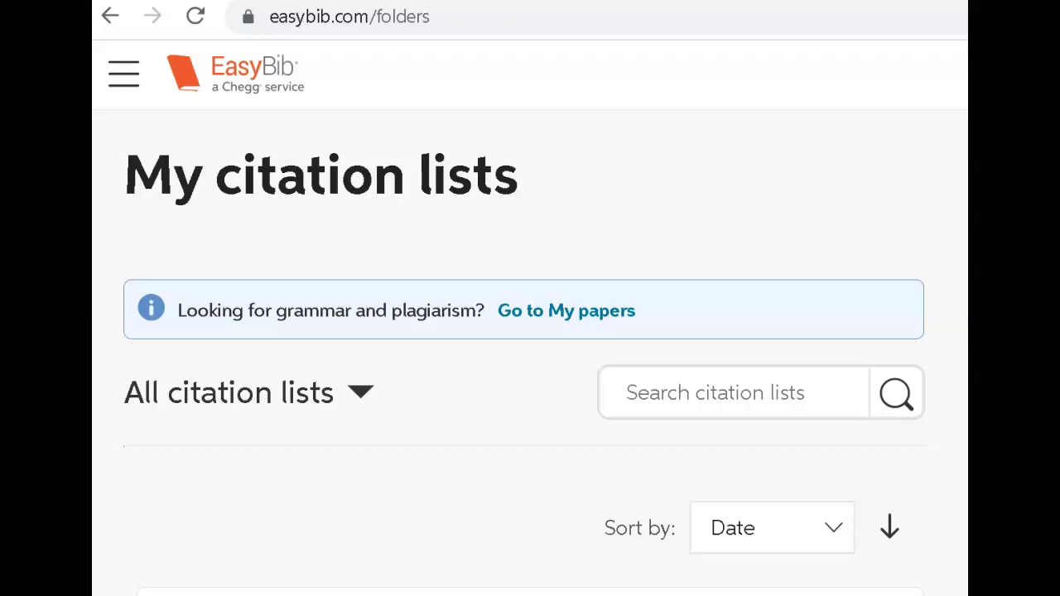
pyautogui.scroll(-5, 679, 312)
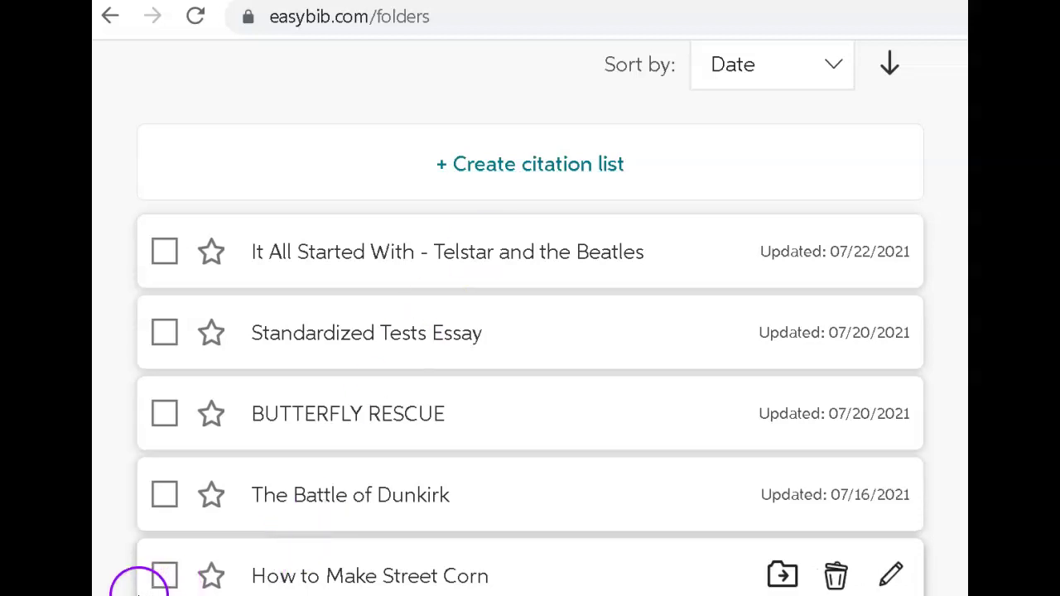
pyautogui.click(522, 166)
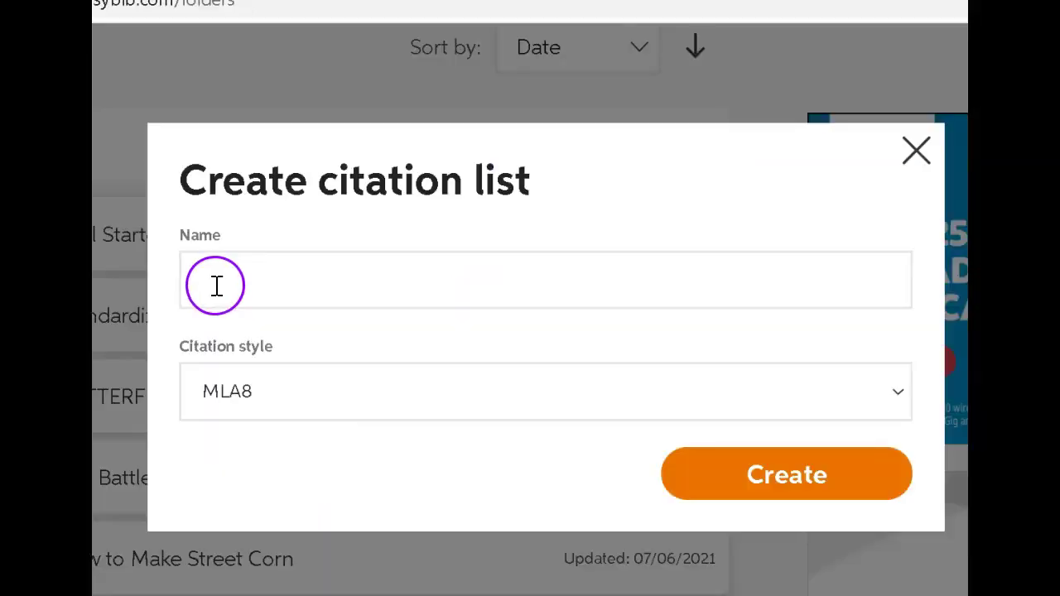
pyautogui.click(216, 286)
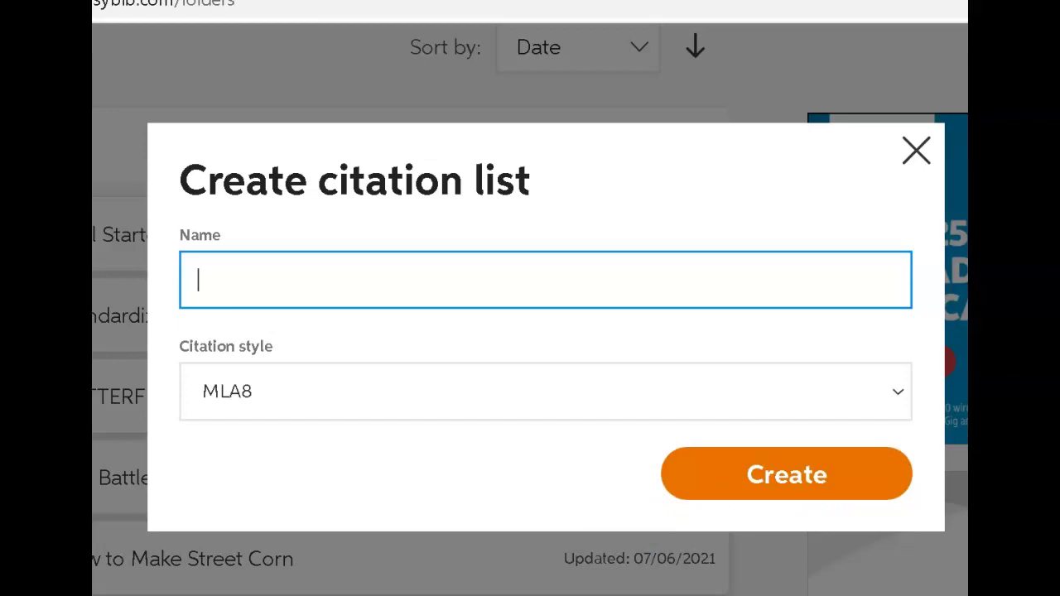
pyautogui.press('Escape')
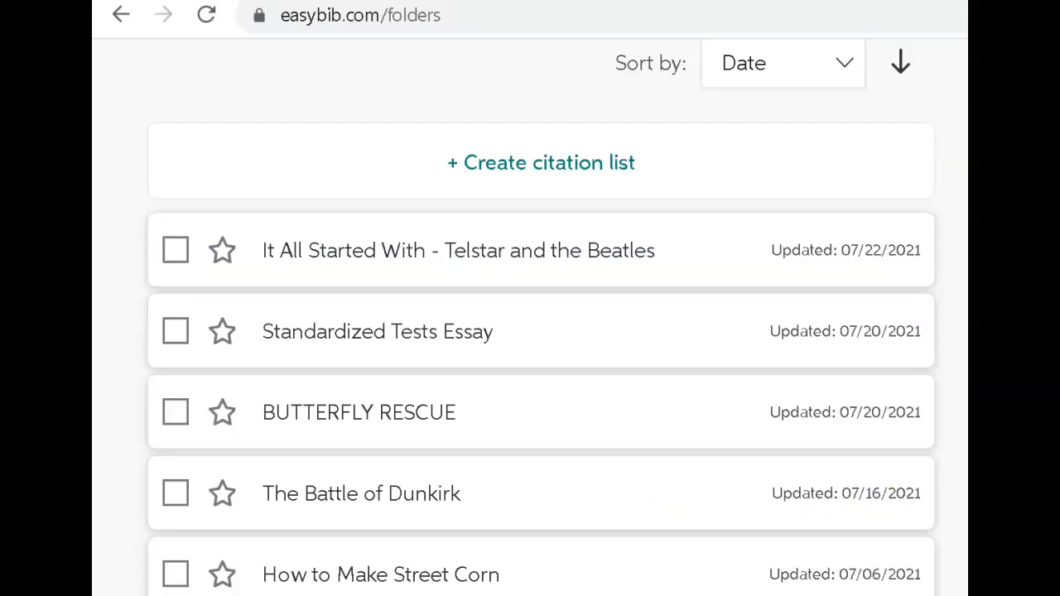
pyautogui.scroll(-7, 541, 317)
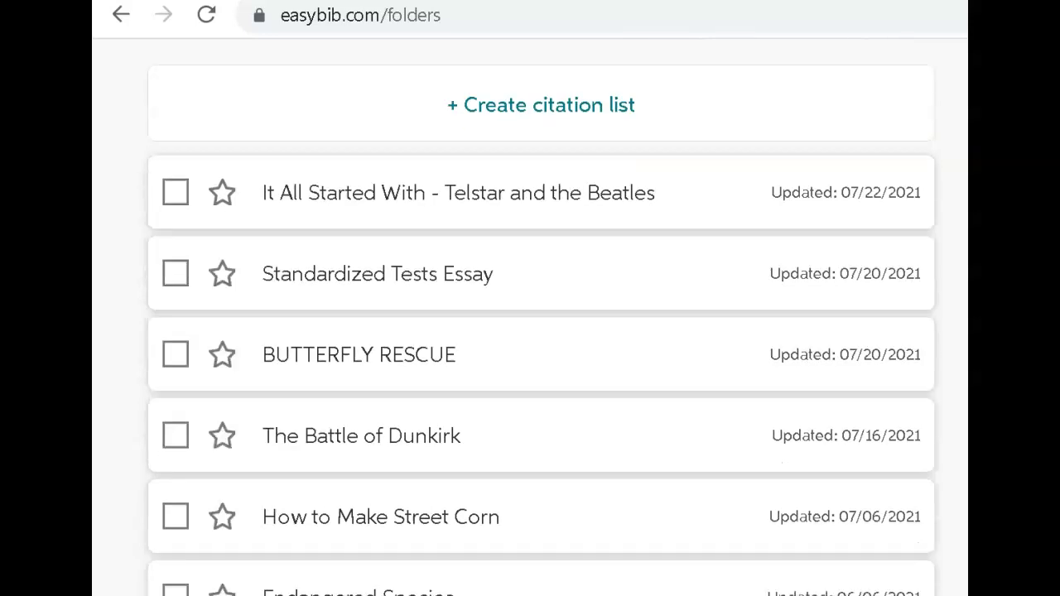
pyautogui.scroll(-6, 542, 317)
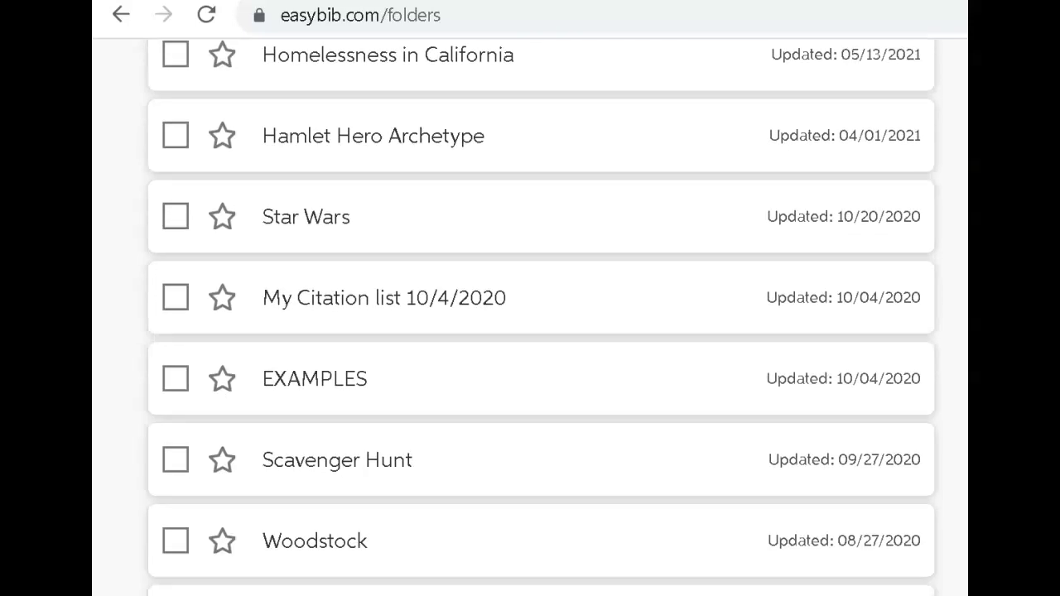
pyautogui.scroll(-3, 542, 317)
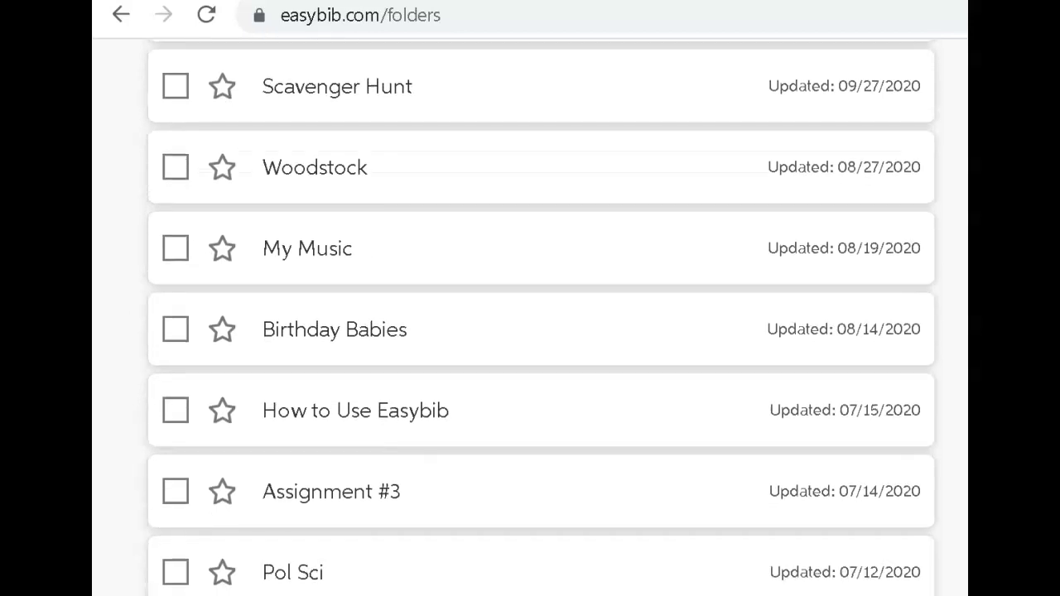
pyautogui.scroll(15, 542, 317)
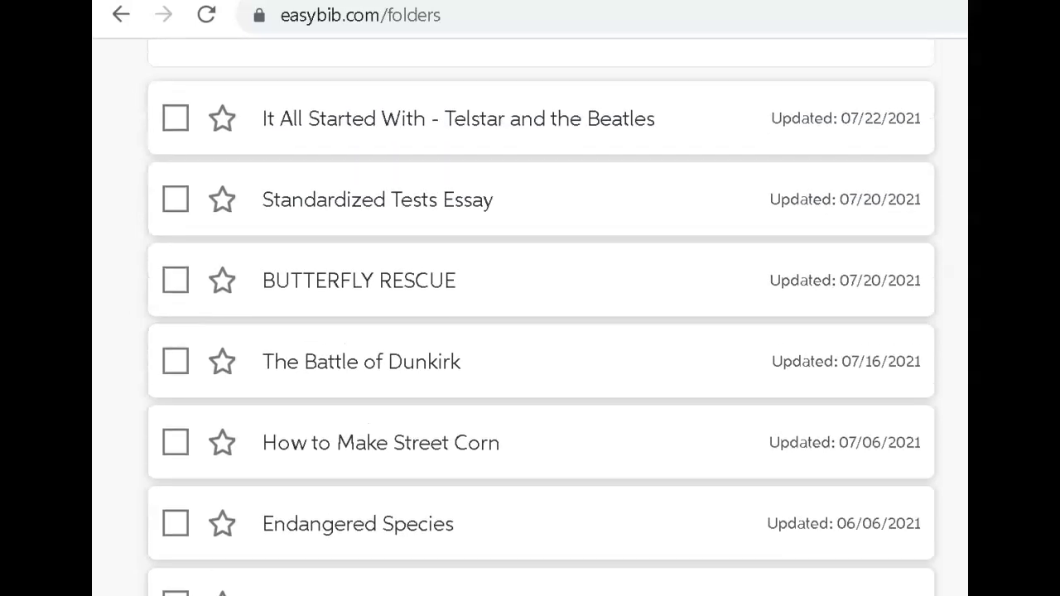
pyautogui.scroll(1, 542, 317)
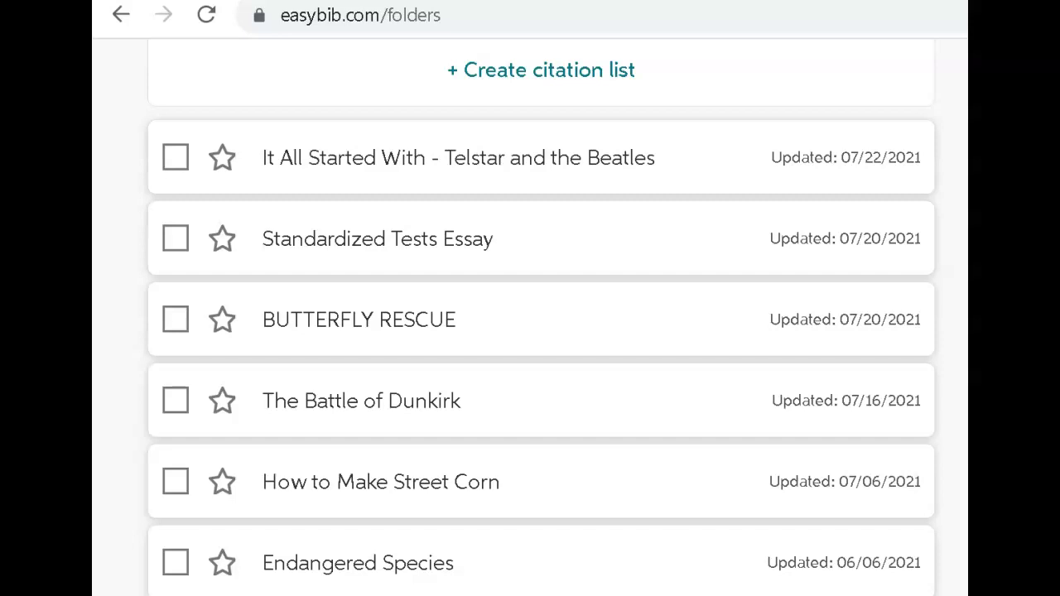
# Step: Open the It All Started With - Telstar and the Beatles list, review its Works Cited, and create a new citation
pyautogui.click(205, 437)
pyautogui.click(655, 161)
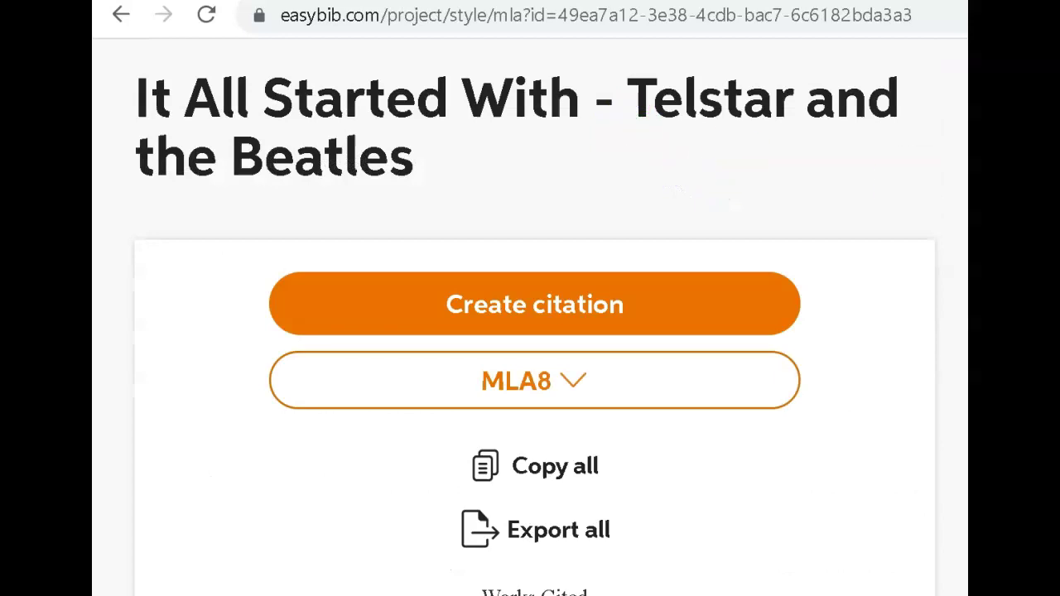
pyautogui.click(622, 307)
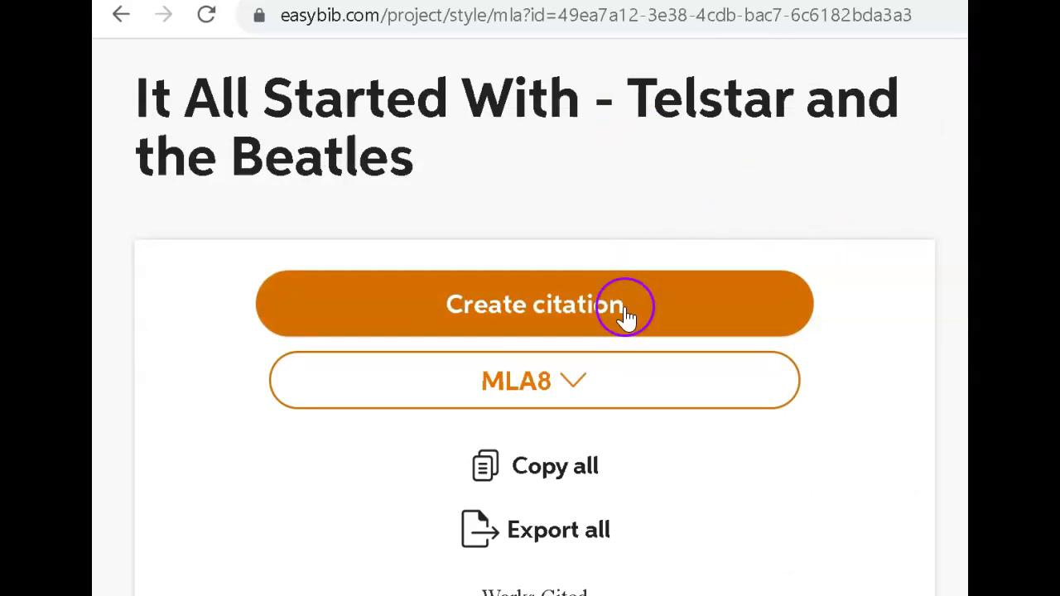
pyautogui.scroll(-8, 530, 332)
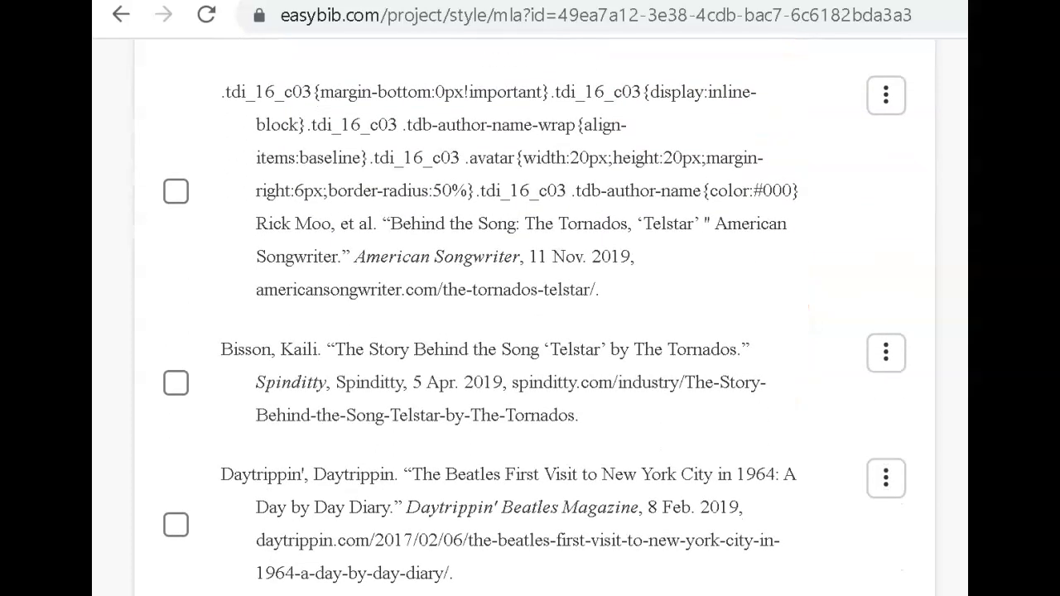
pyautogui.scroll(-5, 531, 332)
pyautogui.scroll(-3, 530, 331)
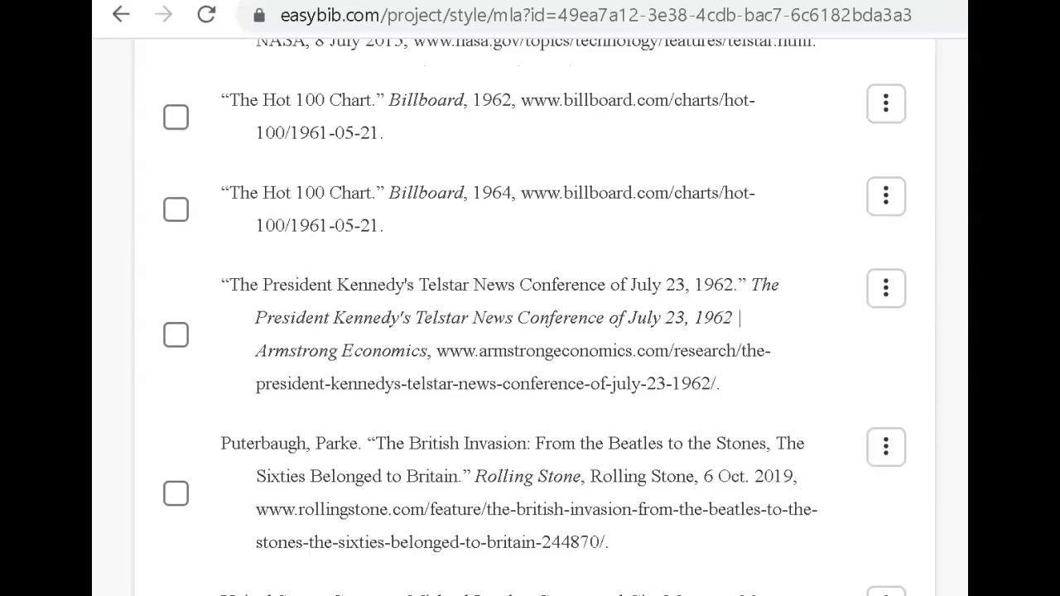
pyautogui.scroll(-3, 530, 332)
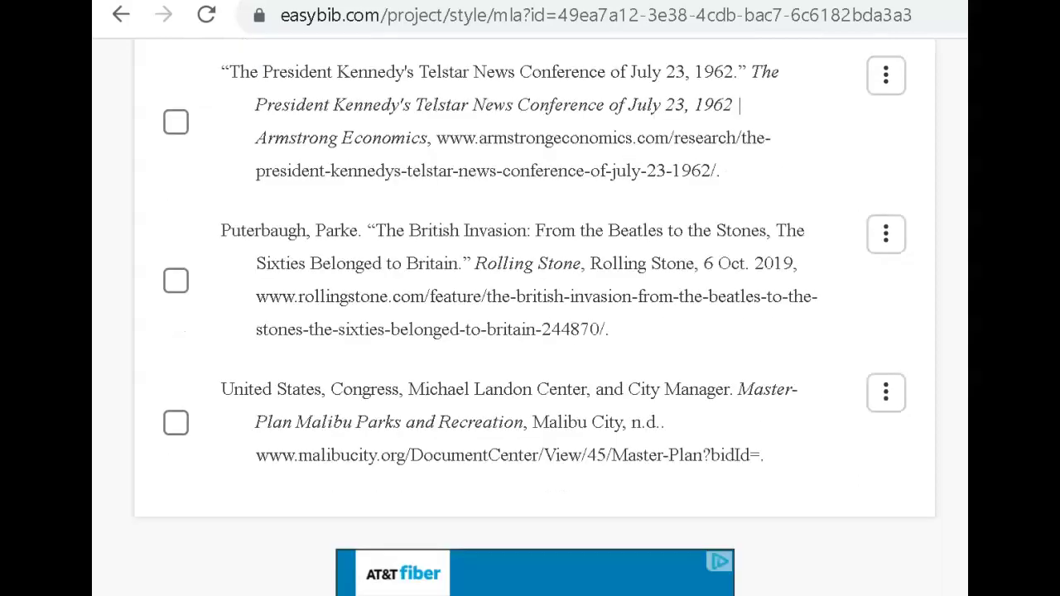
pyautogui.scroll(1, 530, 332)
pyautogui.scroll(13, 530, 331)
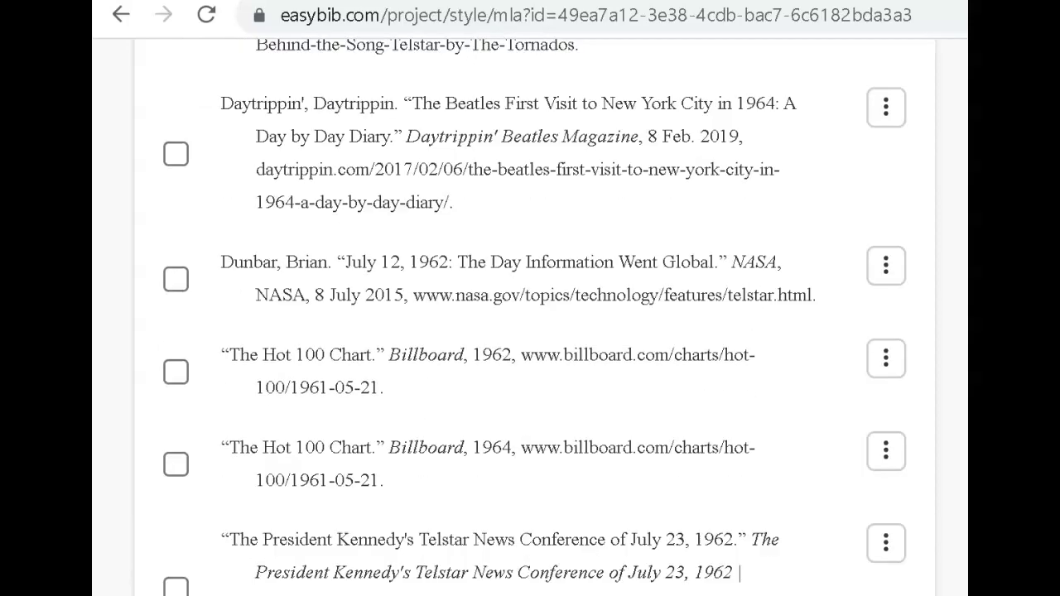
pyautogui.scroll(5, 530, 331)
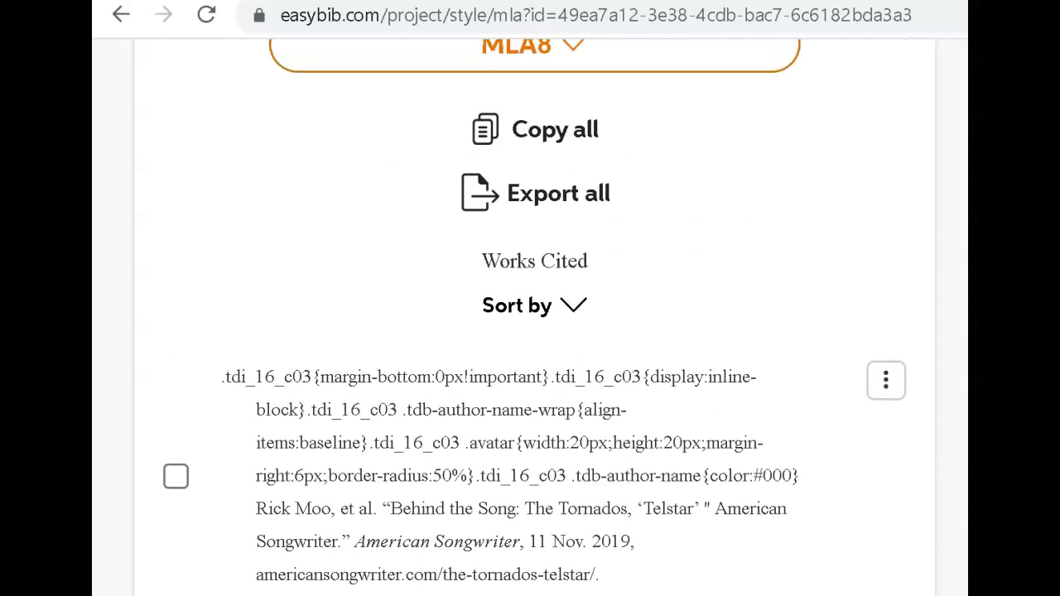
pyautogui.click(487, 111)
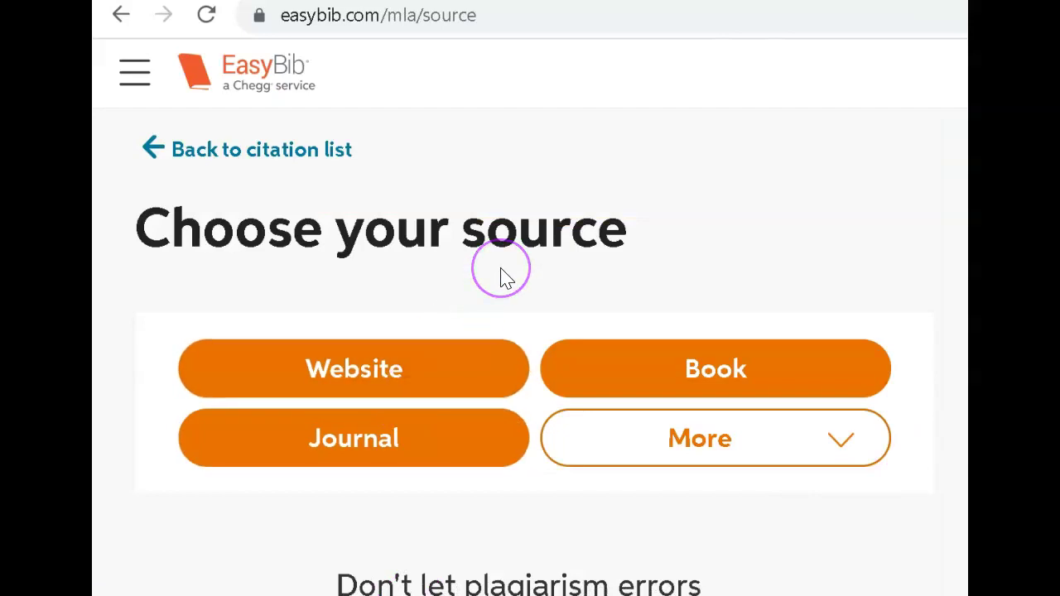
pyautogui.click(403, 383)
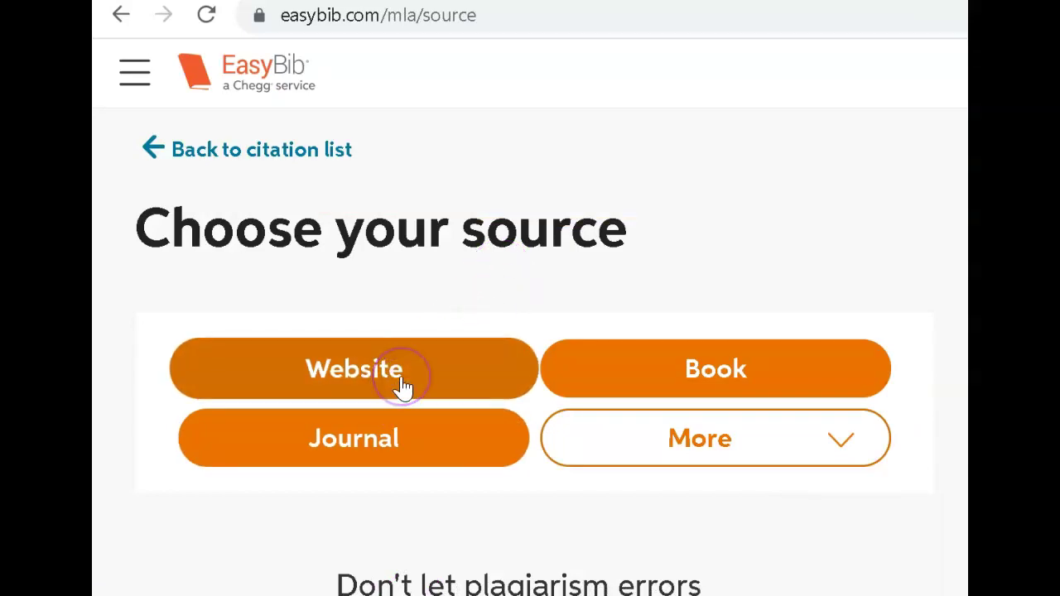
pyautogui.click(428, 381)
pyautogui.click(743, 396)
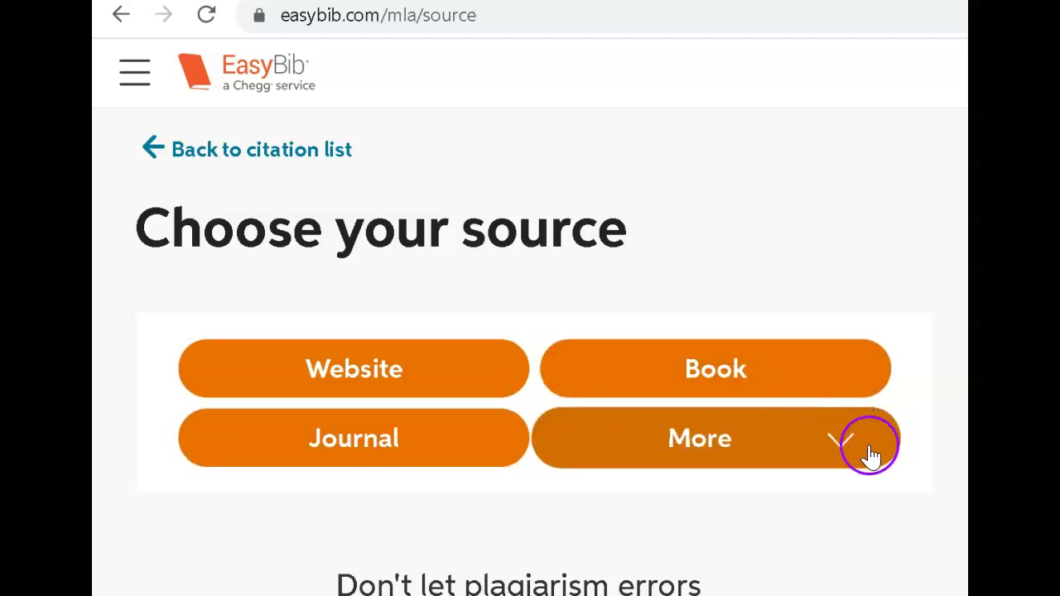
pyautogui.click(839, 447)
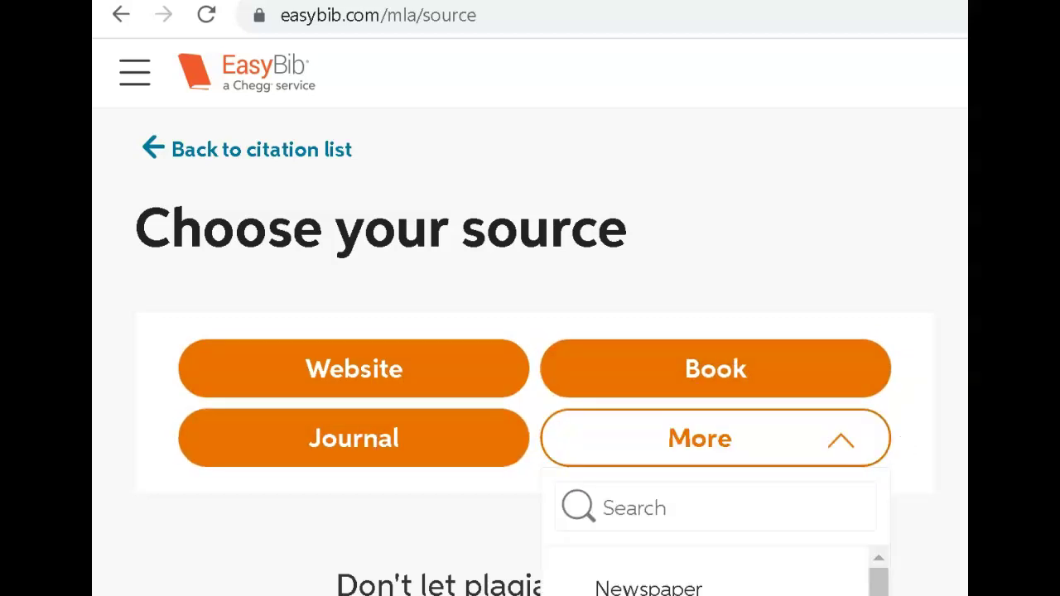
pyautogui.scroll(-4, 531, 332)
pyautogui.click(853, 132)
# Step: Look through Google's results for 'the history of k9 military units'
pyautogui.moveTo(871, 275); pyautogui.dragTo(890, 494)
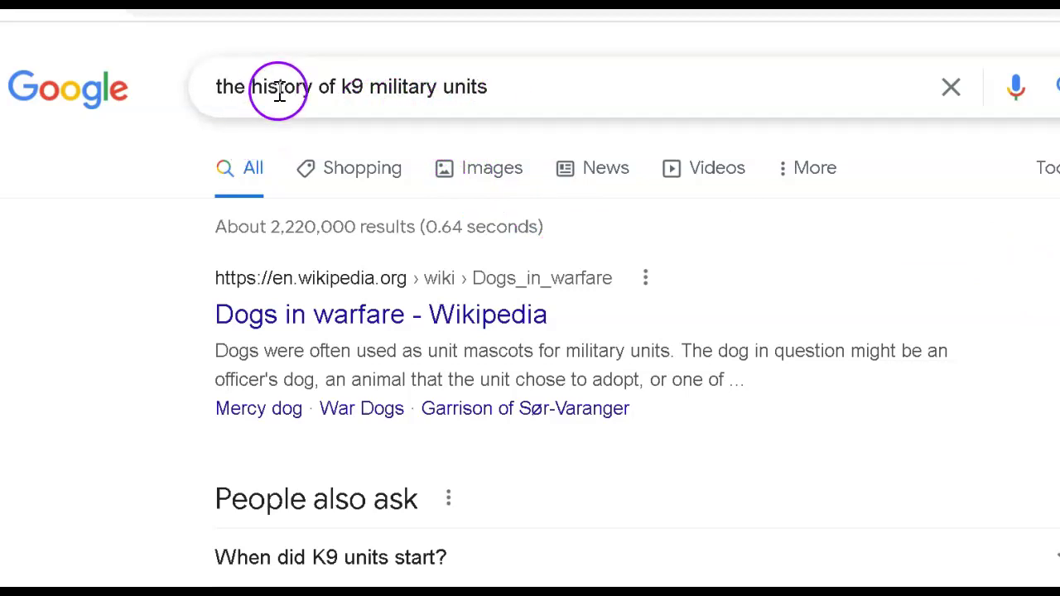
pyautogui.scroll(-6, 530, 331)
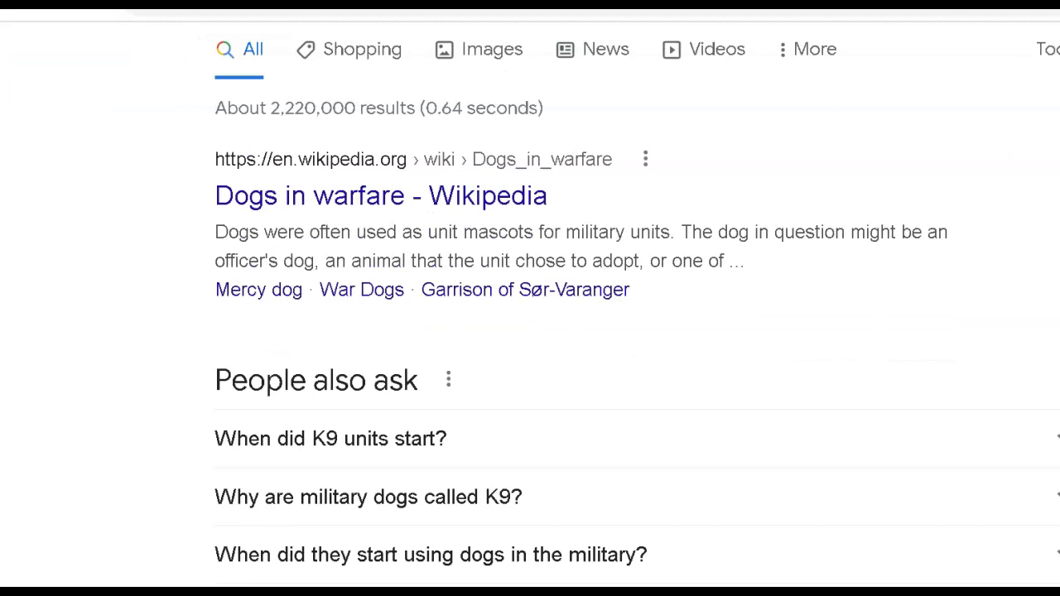
pyautogui.scroll(-1, 530, 332)
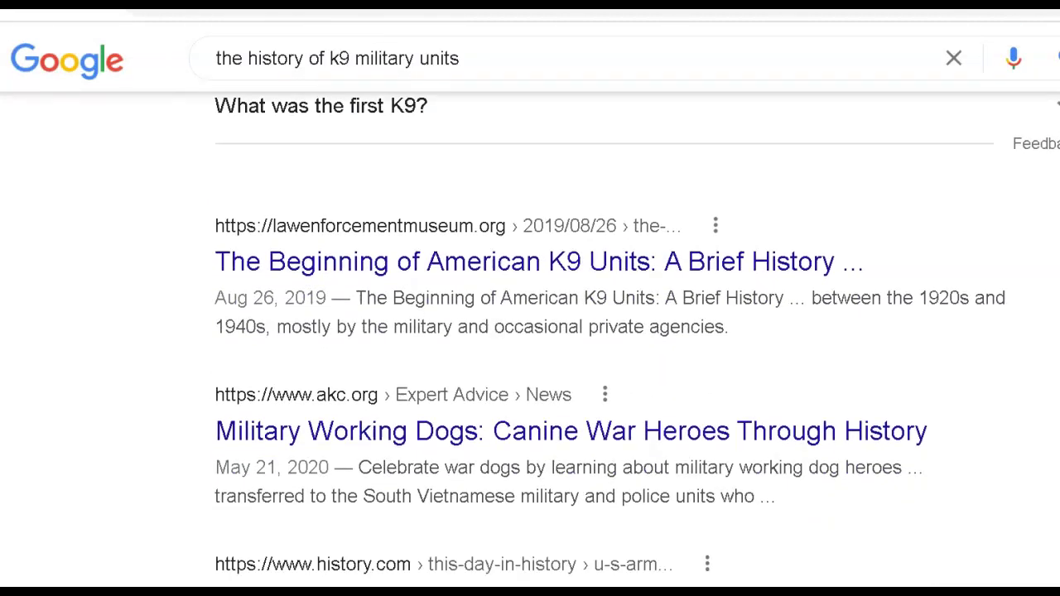
pyautogui.scroll(-1, 530, 331)
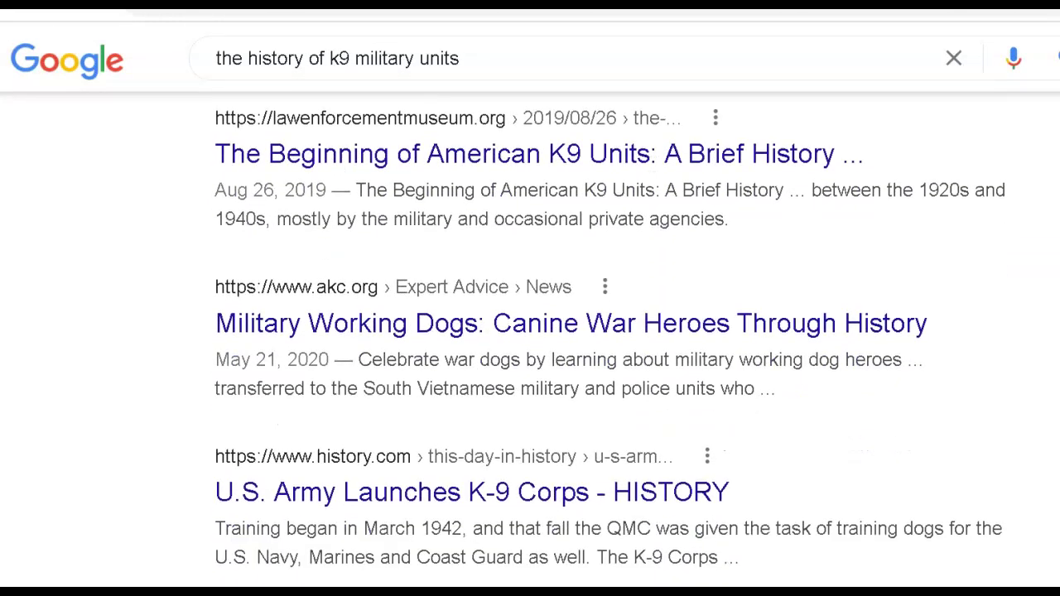
pyautogui.scroll(6, 530, 331)
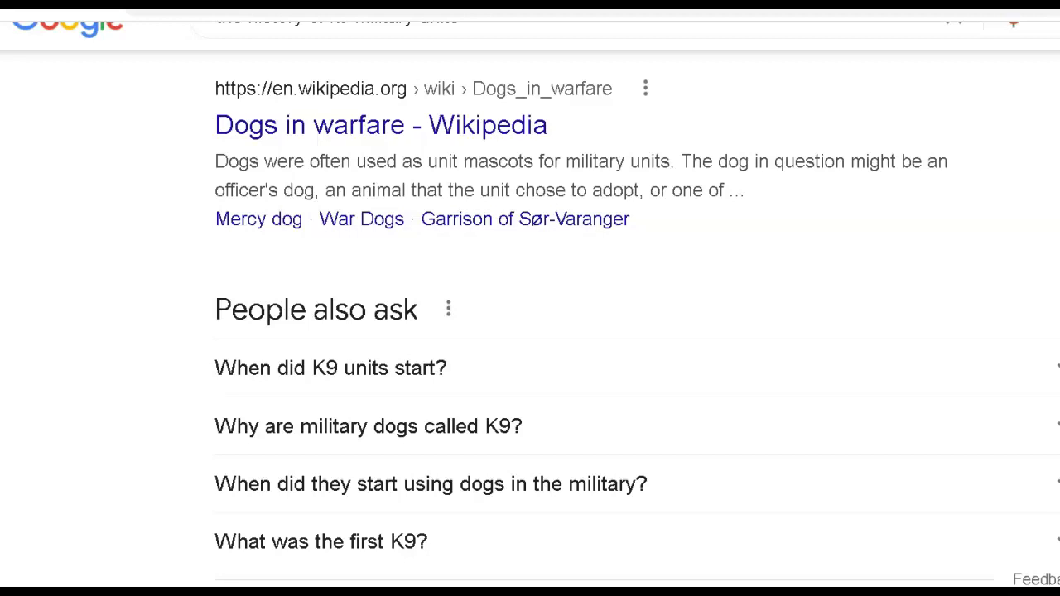
pyautogui.scroll(-5, 725, 272)
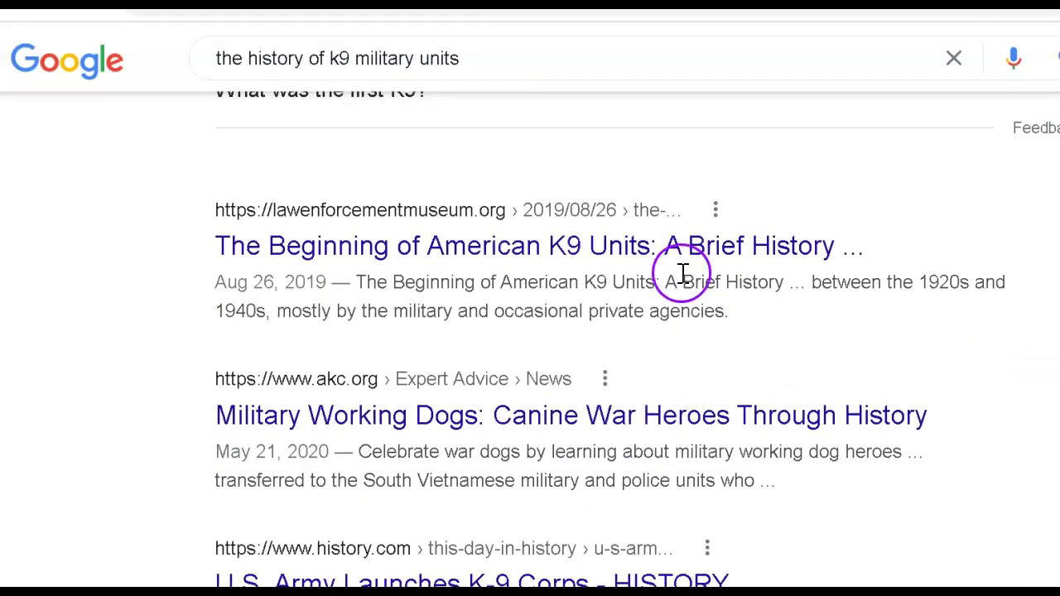
# Step: Open the law enforcement museum K9 article, copy its URL, and pick Website in EasyBib
pyautogui.click(358, 257)
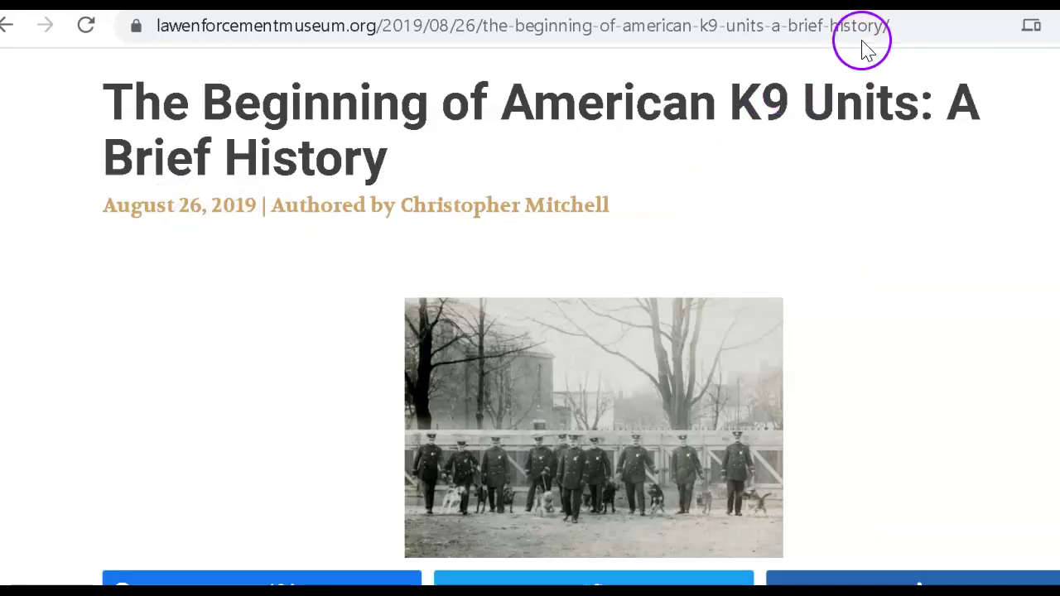
pyautogui.click(893, 26)
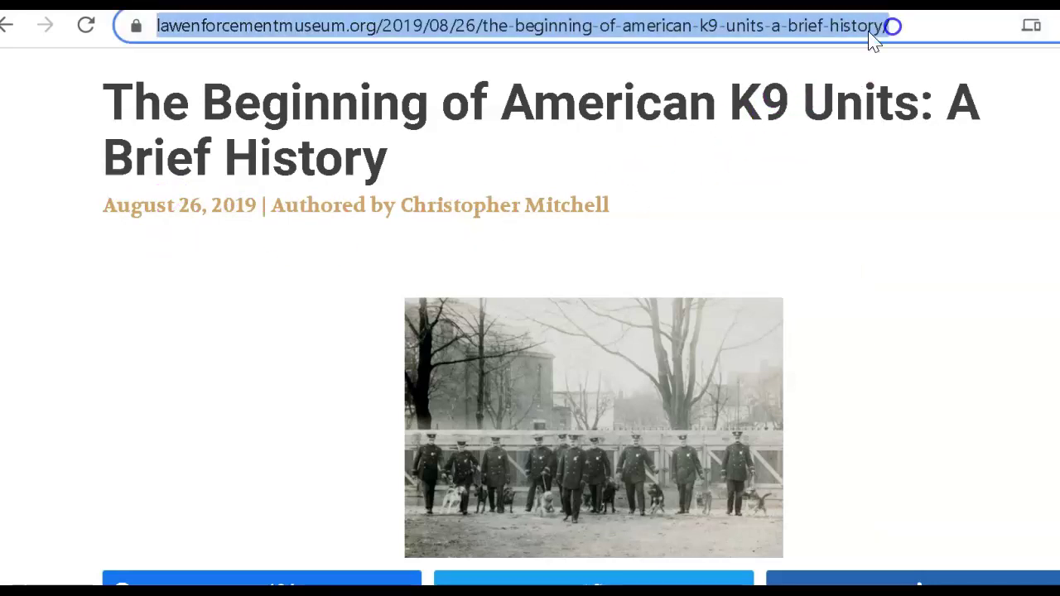
pyautogui.rightClick(763, 33)
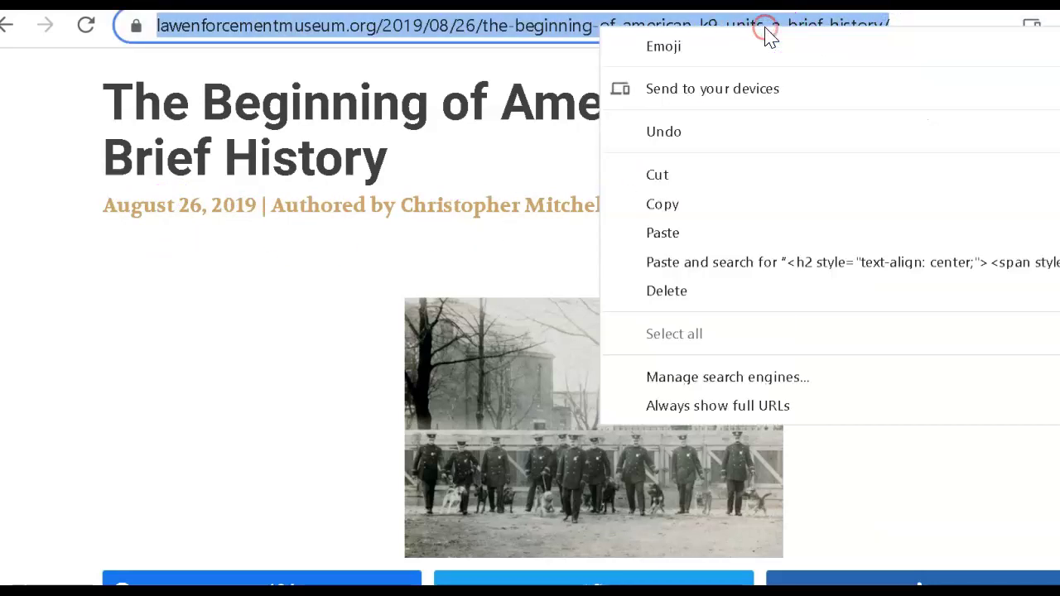
pyautogui.click(662, 207)
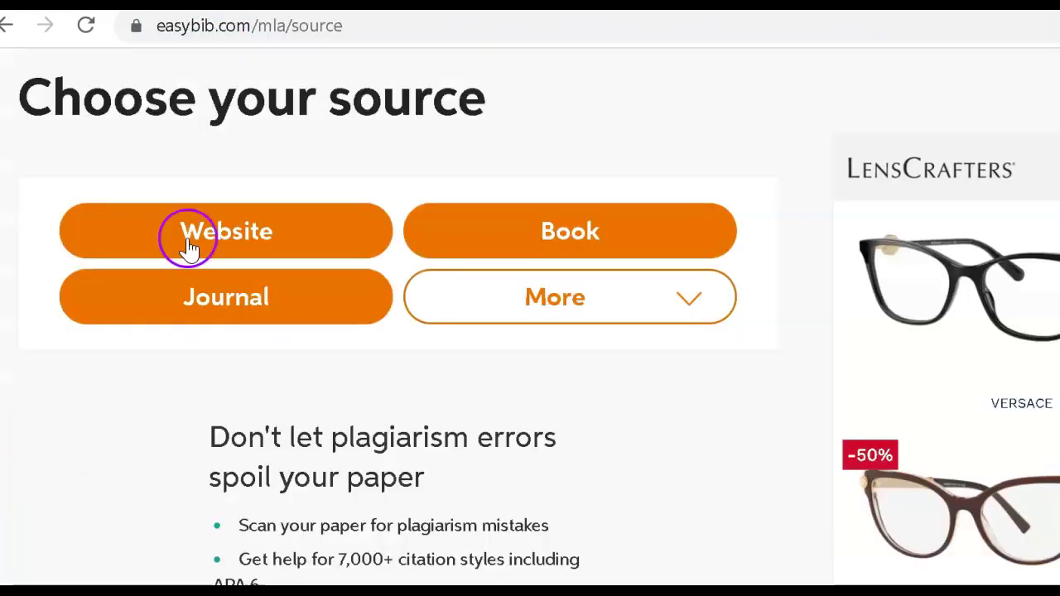
pyautogui.click(230, 218)
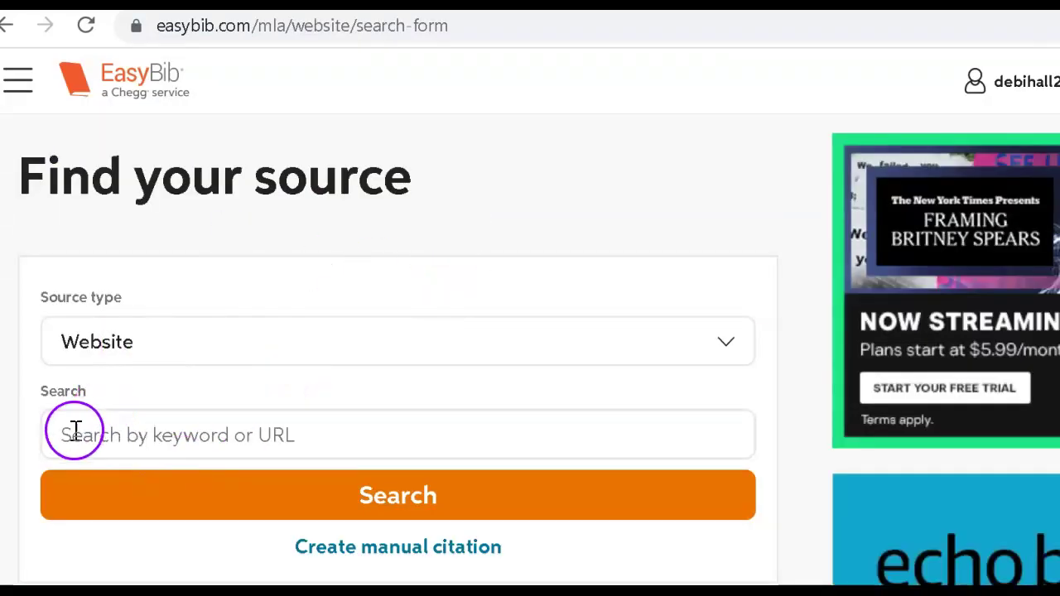
# Step: Paste the K9 article URL into EasyBib's website search and cite the found result
pyautogui.click(66, 439)
pyautogui.rightClick(65, 439)
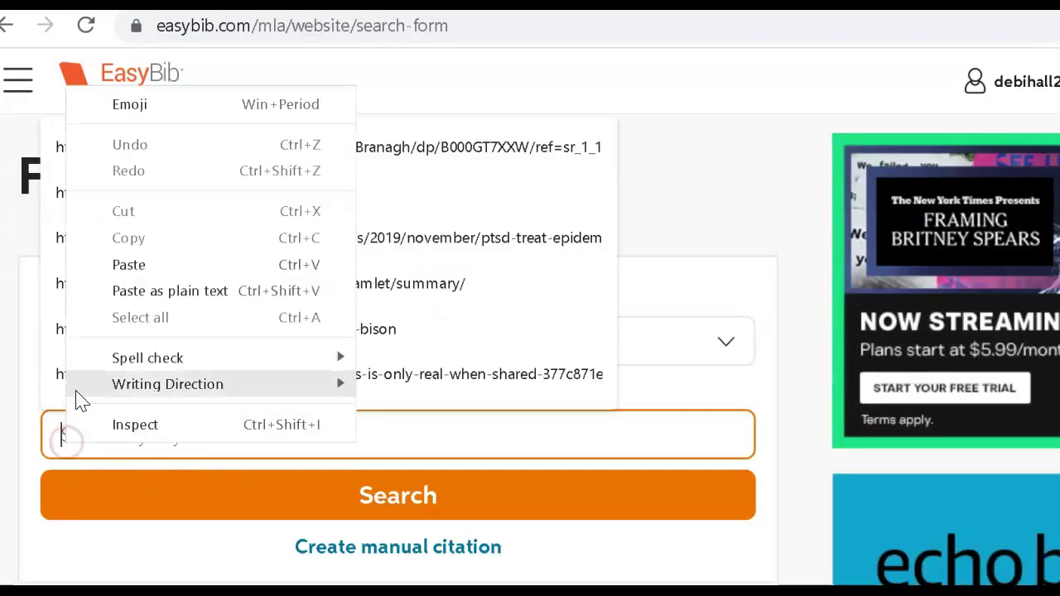
pyautogui.click(133, 264)
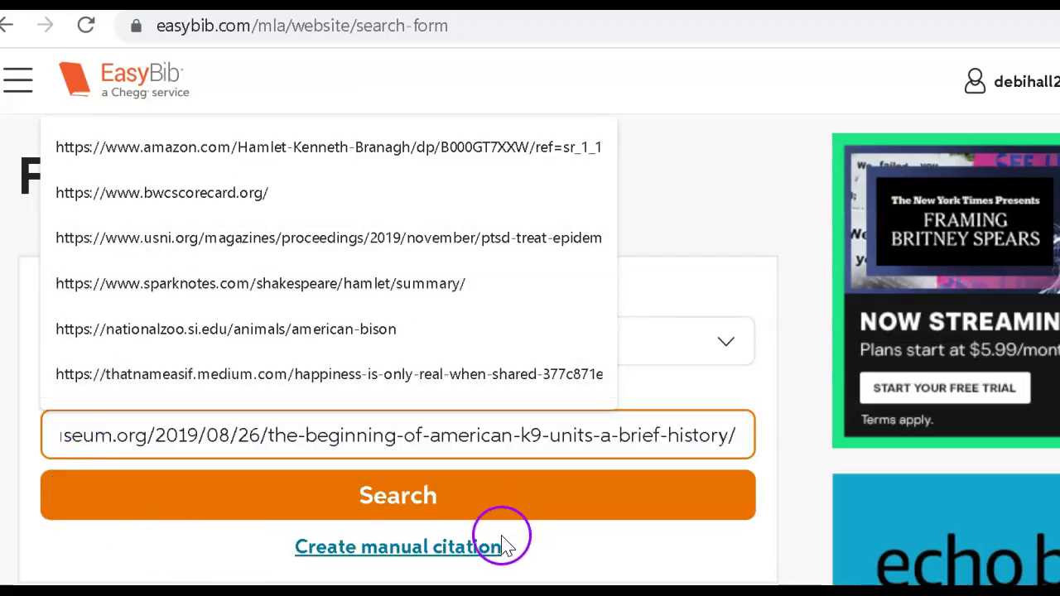
pyautogui.click(397, 497)
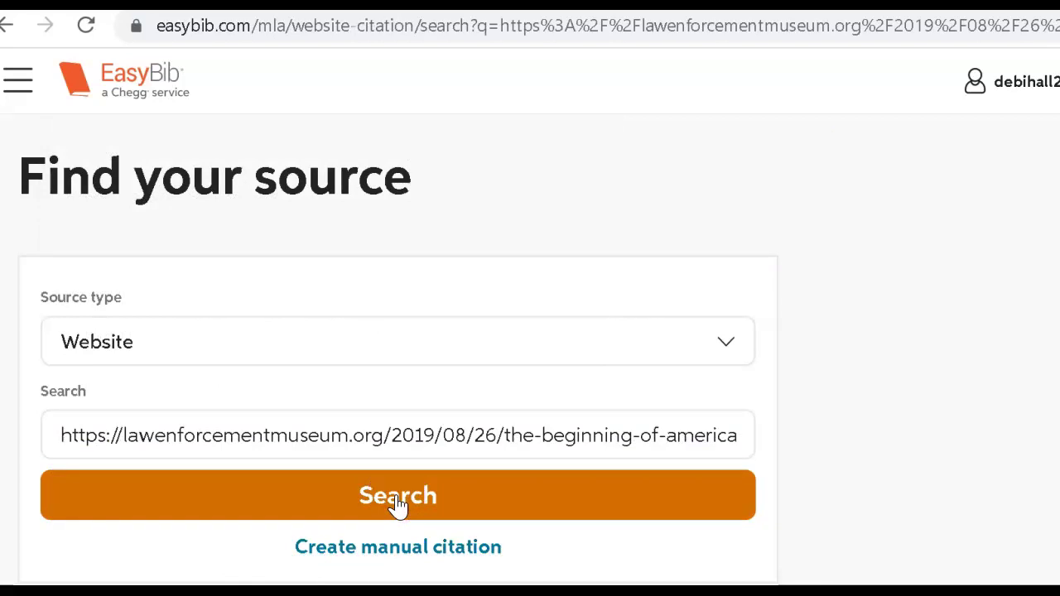
pyautogui.scroll(-4, 416, 533)
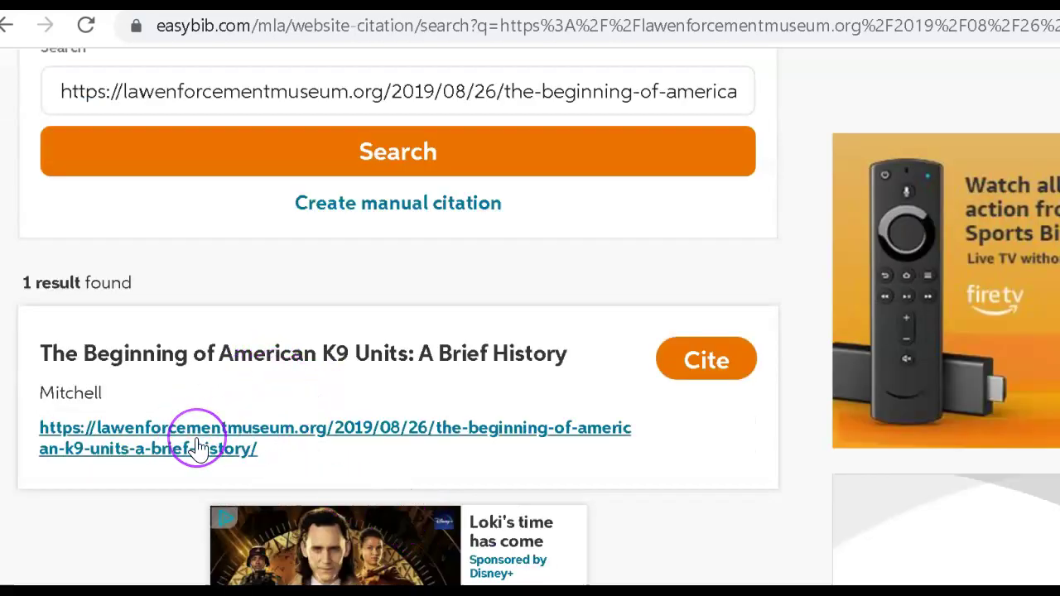
pyautogui.click(709, 364)
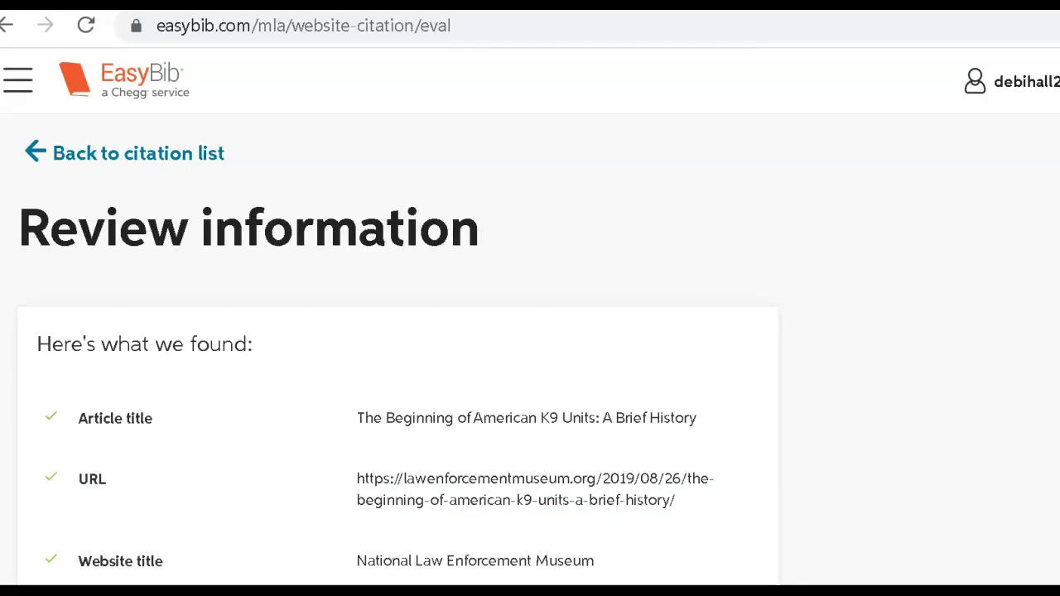
pyautogui.scroll(-7, 397, 332)
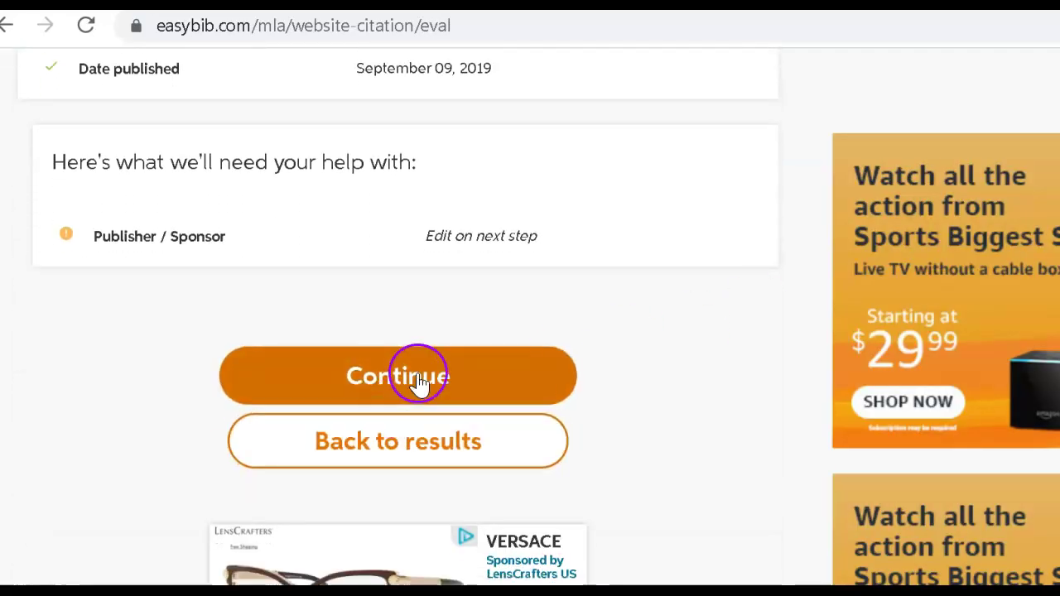
# Step: Accept the found details and change 'AMERICAN' in the article title to 'American'
pyautogui.click(419, 379)
pyautogui.click(927, 301)
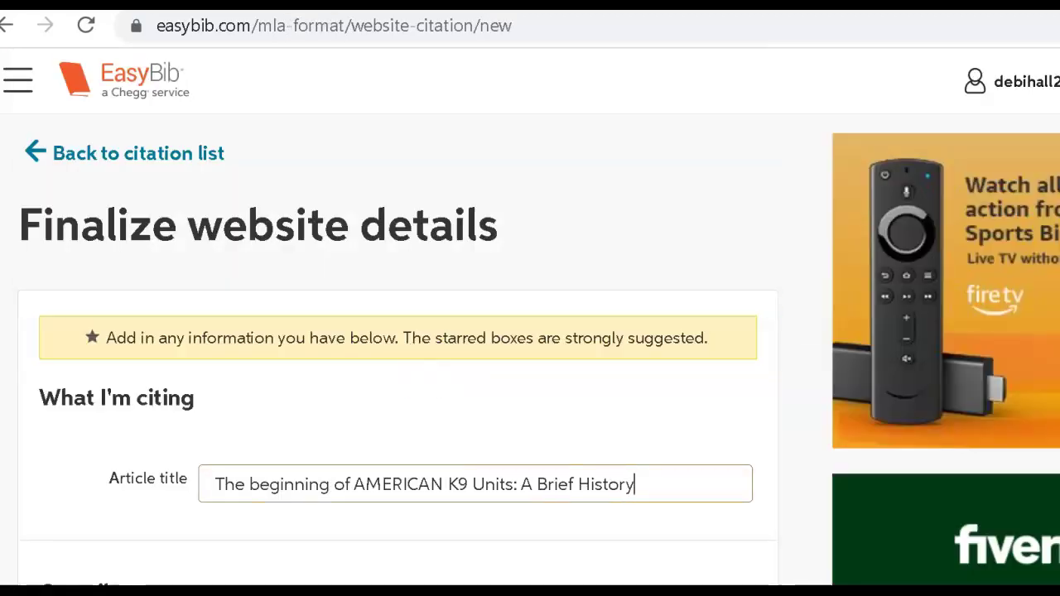
pyautogui.scroll(-4, 397, 331)
pyautogui.scroll(-2, 397, 331)
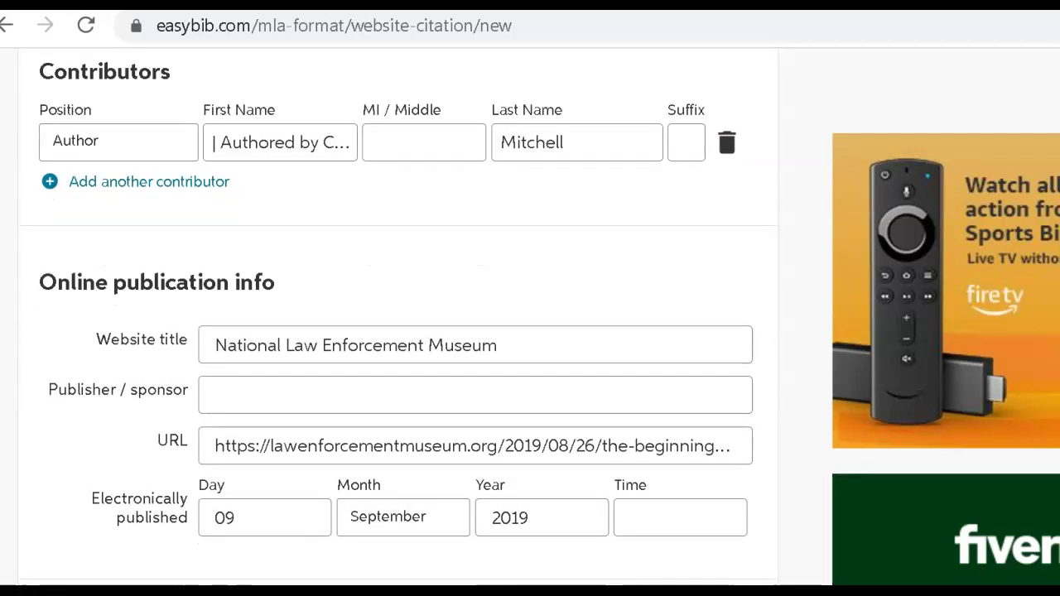
pyautogui.scroll(3, 398, 331)
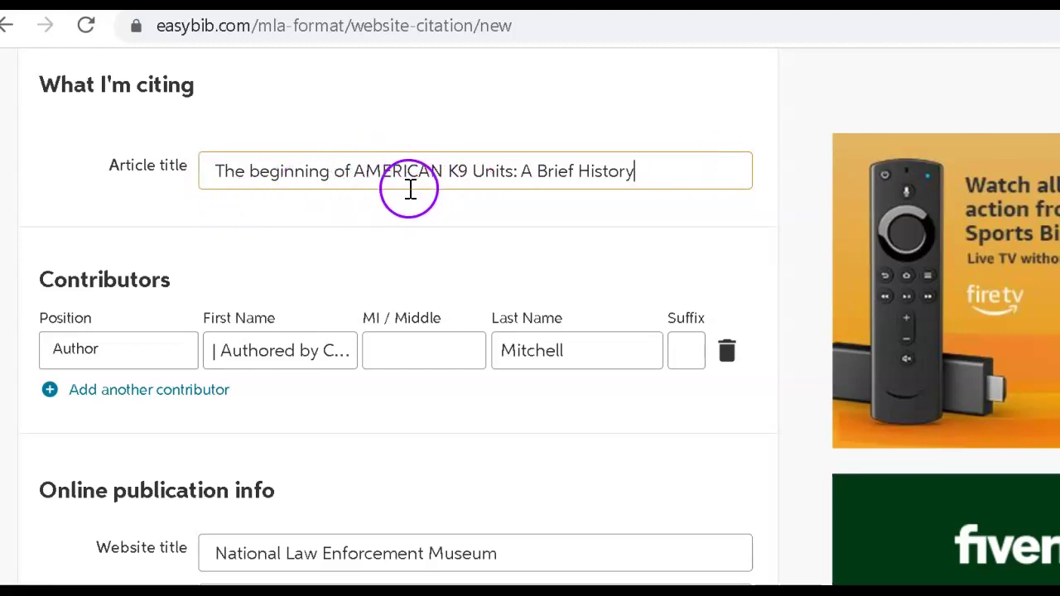
pyautogui.moveTo(443, 170); pyautogui.dragTo(400, 170)
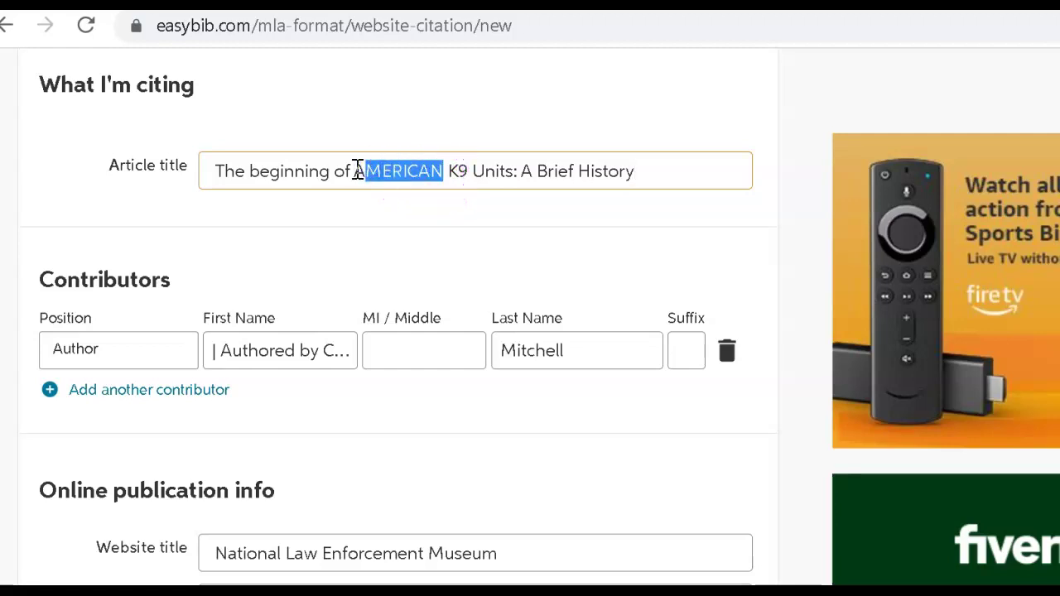
pyautogui.write('merican')
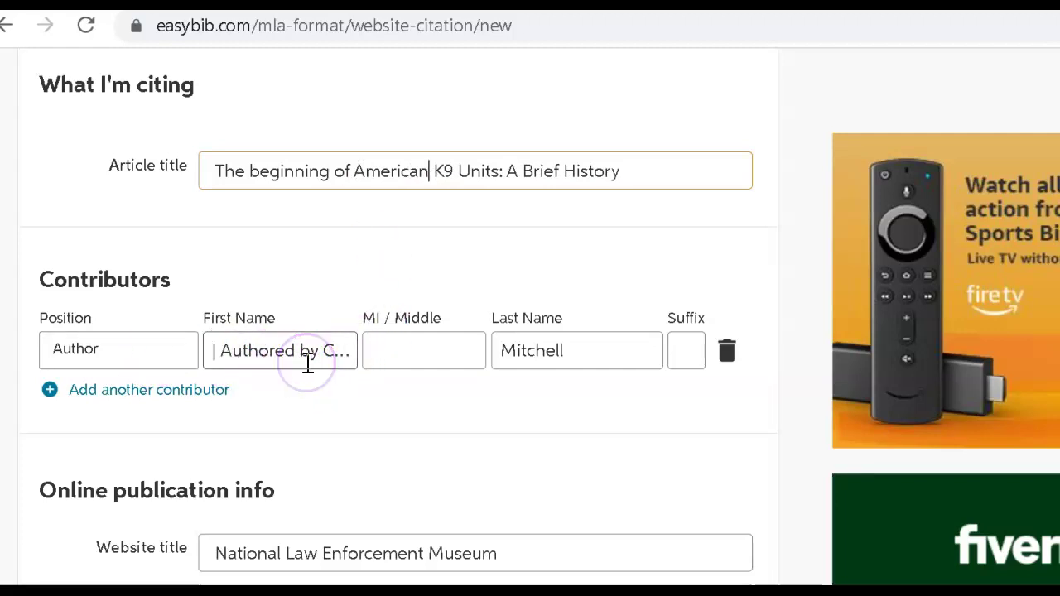
# Step: Remove 'Authored by' from the First Name field and complete the citation
pyautogui.scroll(-1, 530, 248)
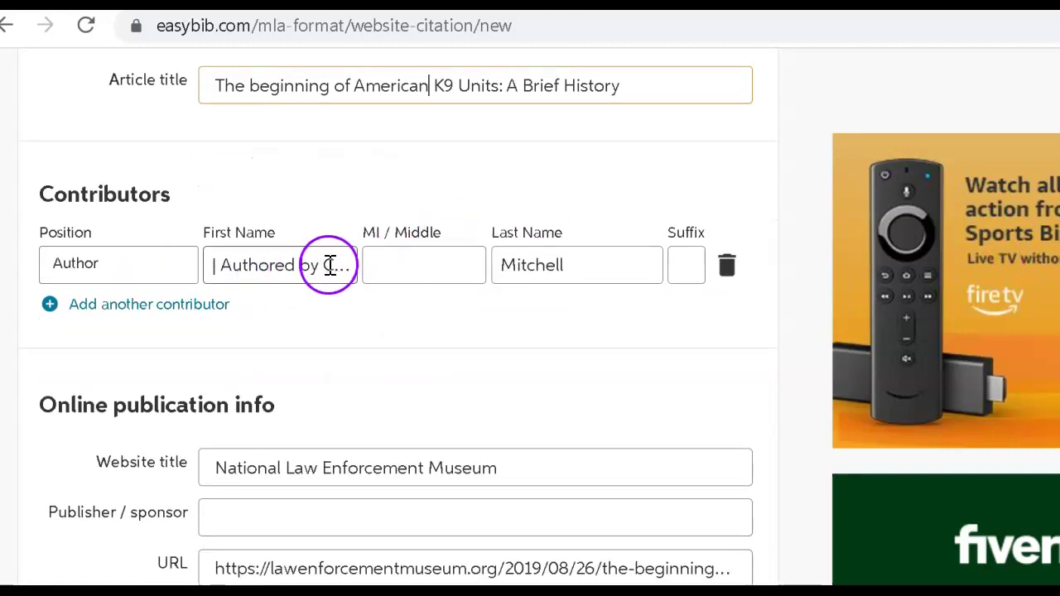
pyautogui.moveTo(321, 265); pyautogui.dragTo(229, 265)
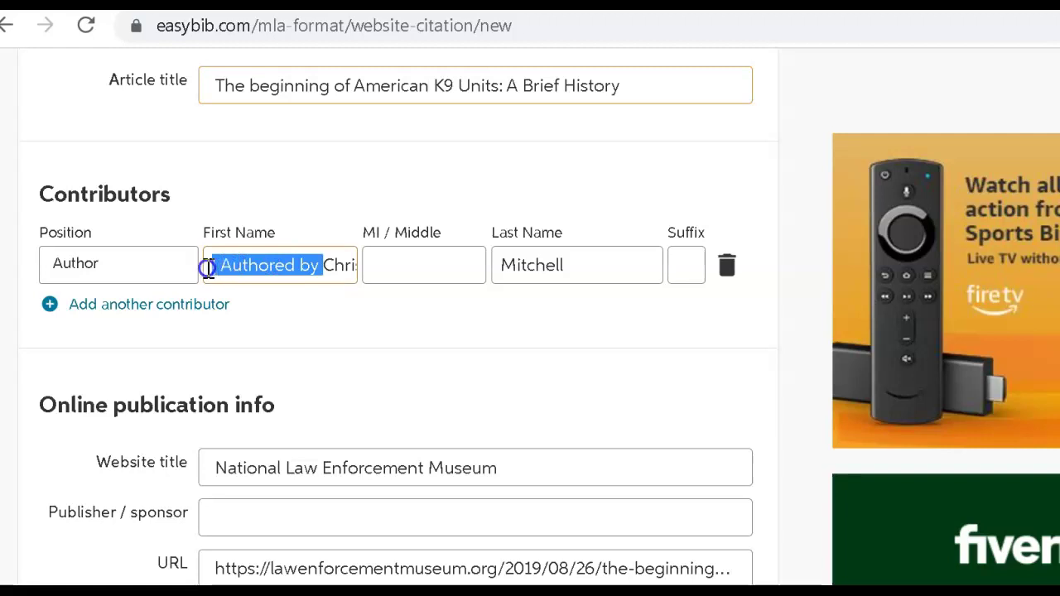
pyautogui.press('BackSpace')
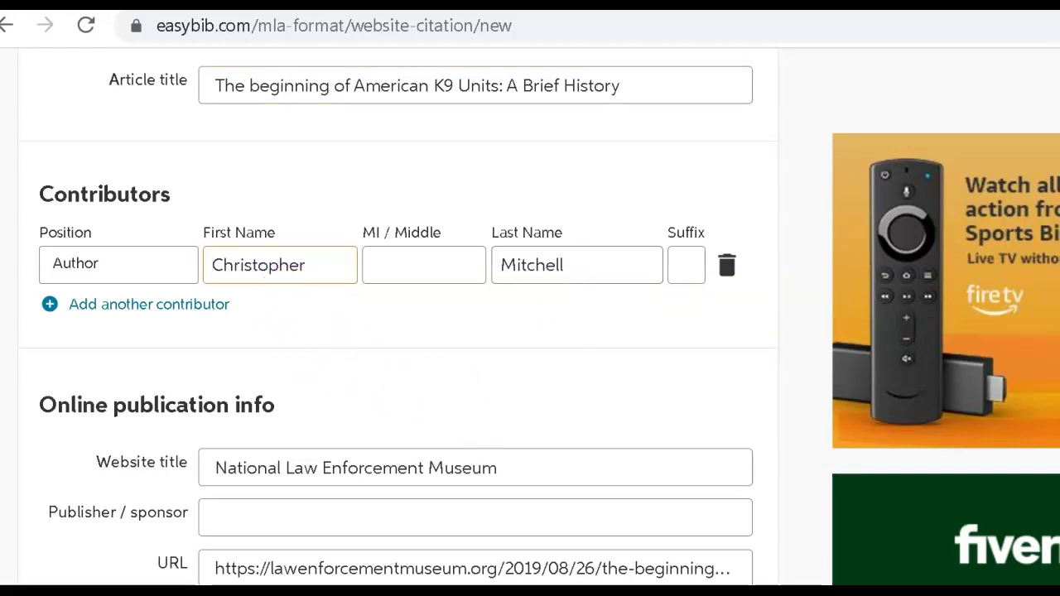
pyautogui.scroll(-2, 531, 331)
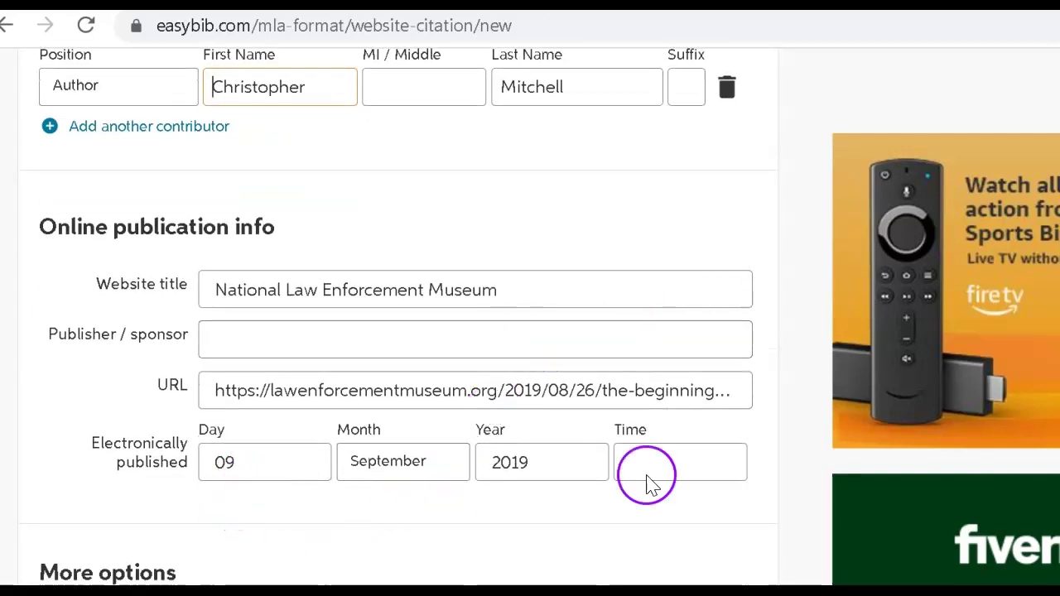
pyautogui.scroll(-2, 397, 331)
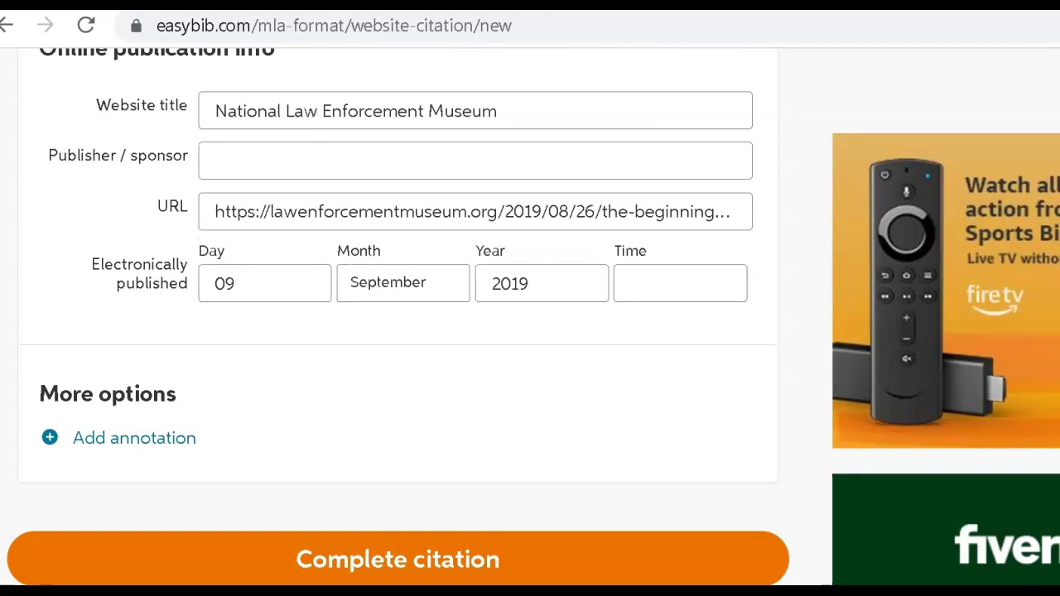
pyautogui.scroll(-1, 397, 315)
pyautogui.scroll(1, 397, 323)
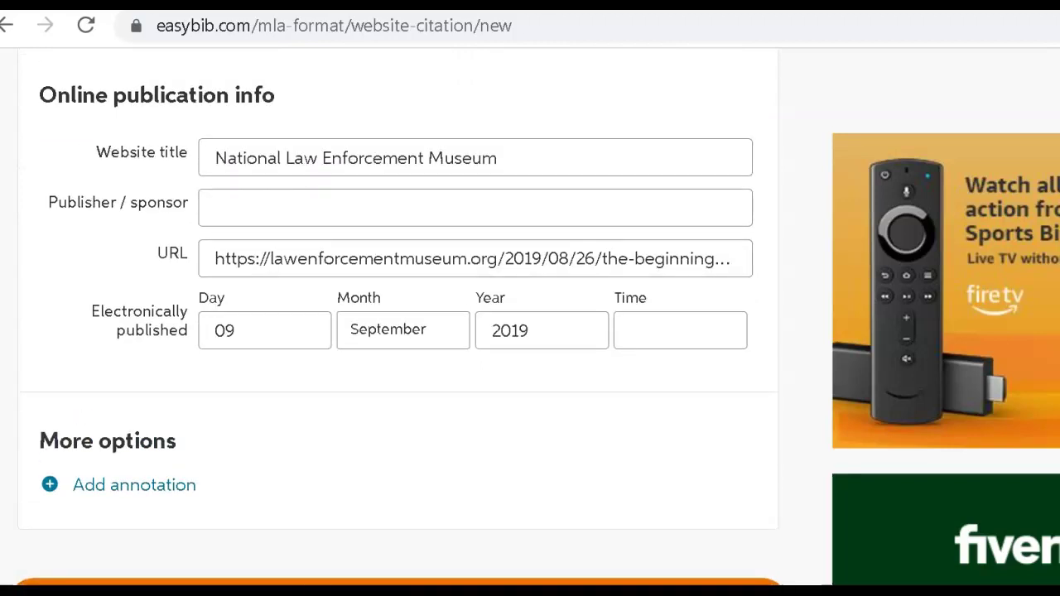
pyautogui.scroll(-1, 398, 315)
pyautogui.scroll(1, 397, 315)
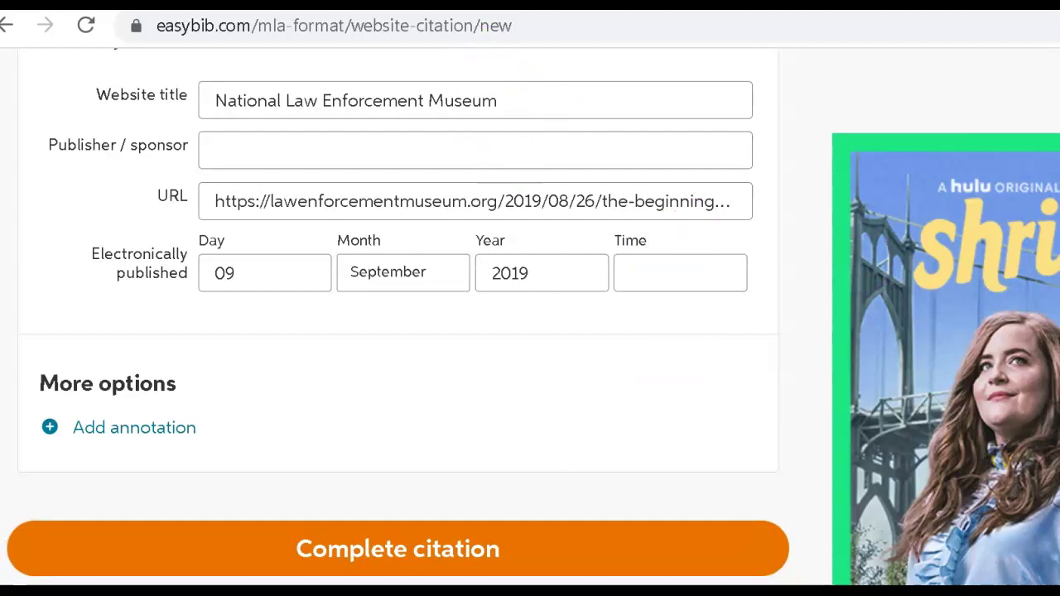
pyautogui.scroll(3, 397, 323)
pyautogui.scroll(-3, 397, 323)
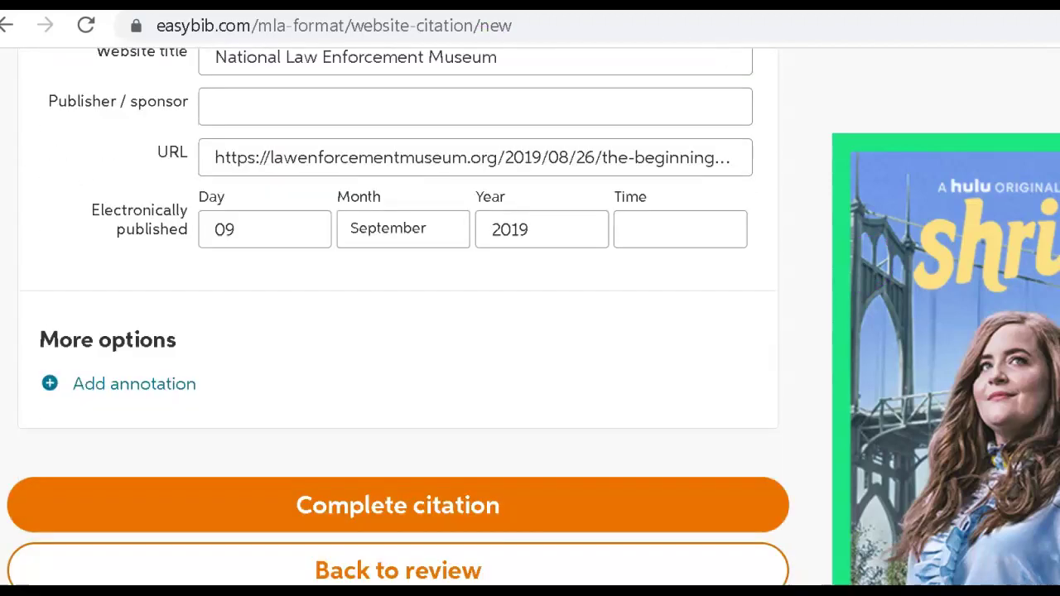
pyautogui.click(372, 511)
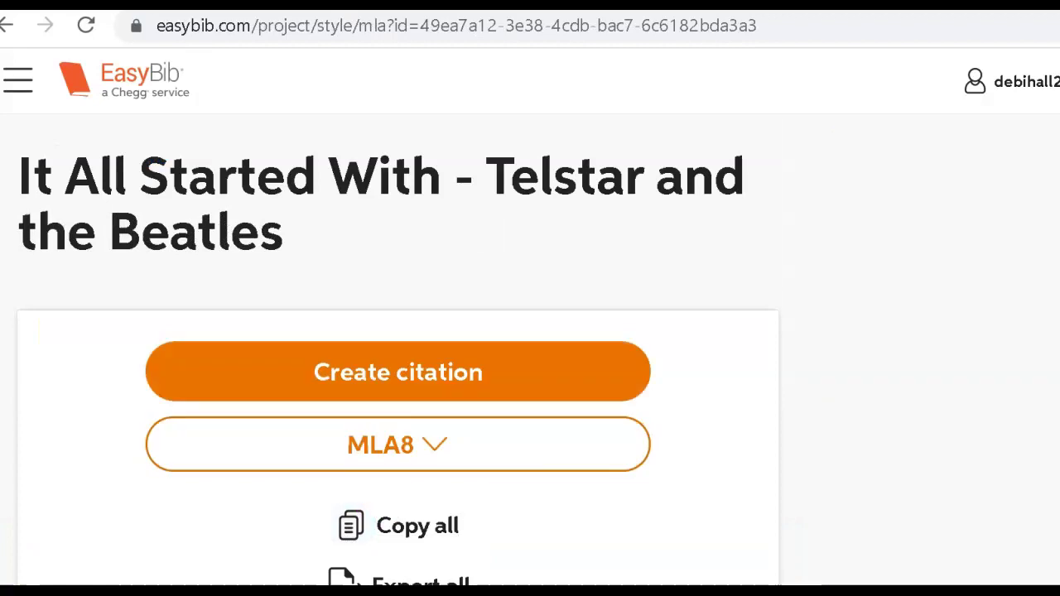
# Step: Scroll the project's Works Cited list to check the new Mitchell K9 entry
pyautogui.scroll(-6, 398, 323)
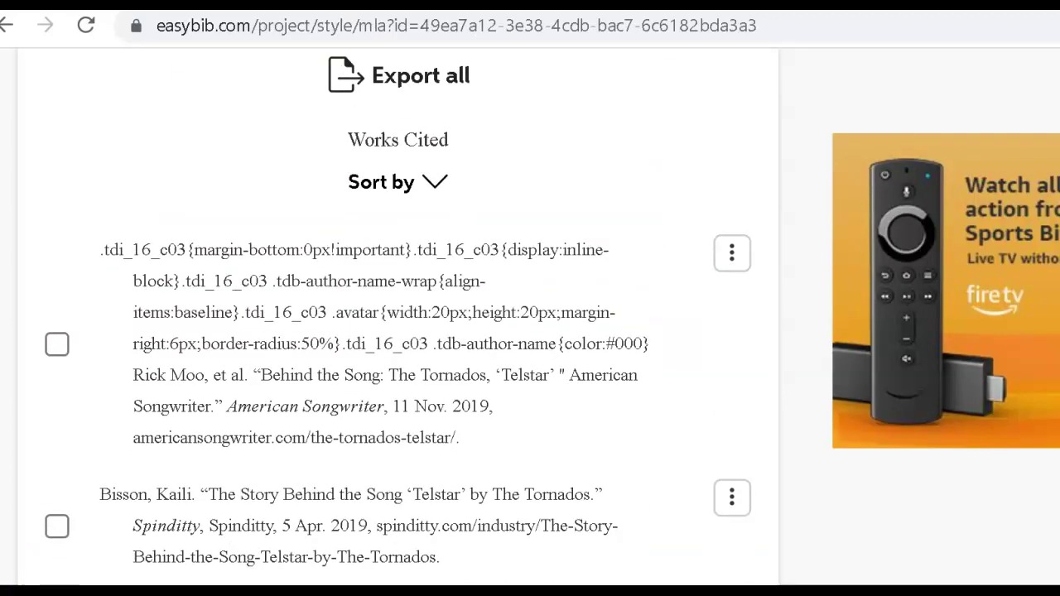
pyautogui.scroll(-7, 397, 323)
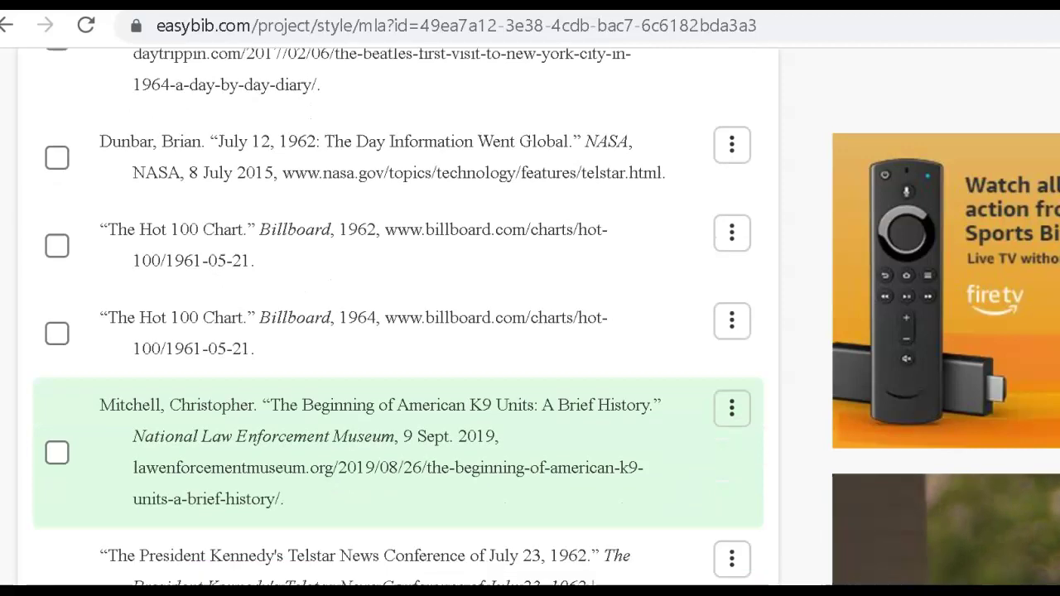
pyautogui.scroll(-2, 398, 323)
pyautogui.moveTo(136, 356)
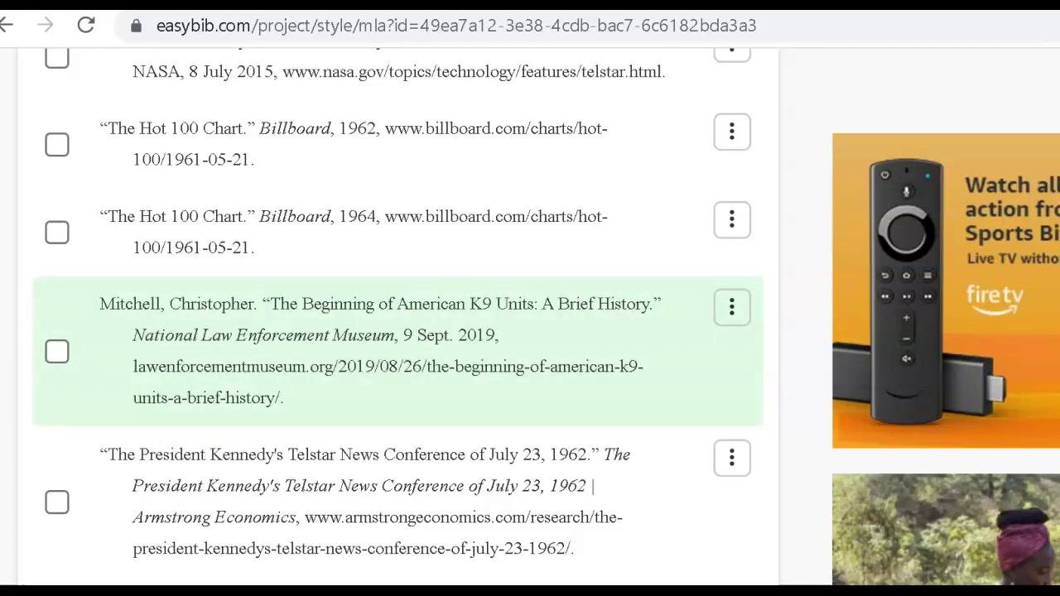
pyautogui.scroll(10, 398, 315)
pyautogui.scroll(3, 398, 315)
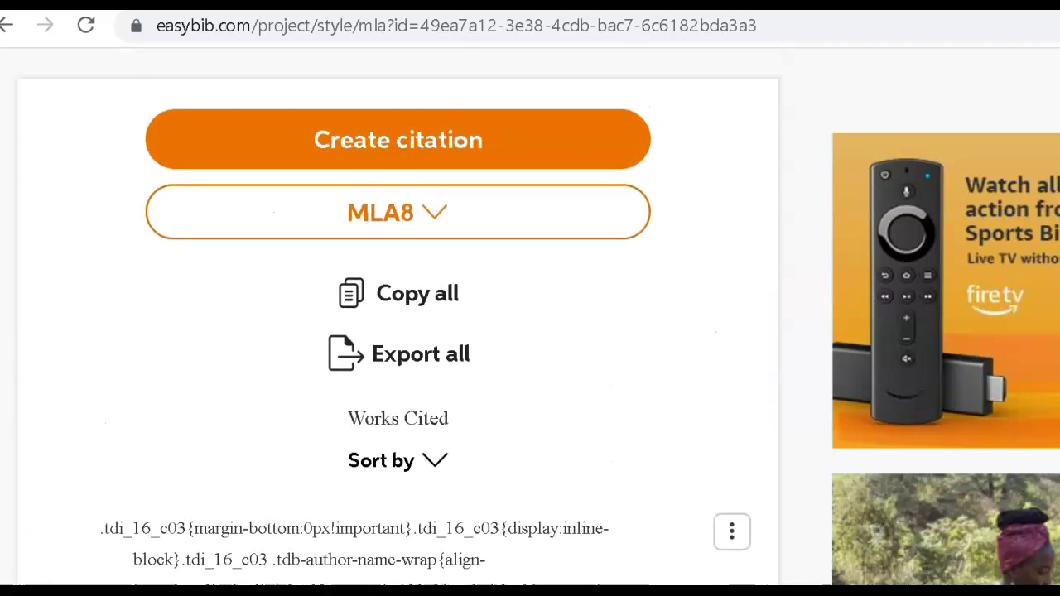
# Step: Export the Works Cited list to Microsoft Word, dismiss the plagiarism offer, and open the downloaded .docx
pyautogui.click(437, 360)
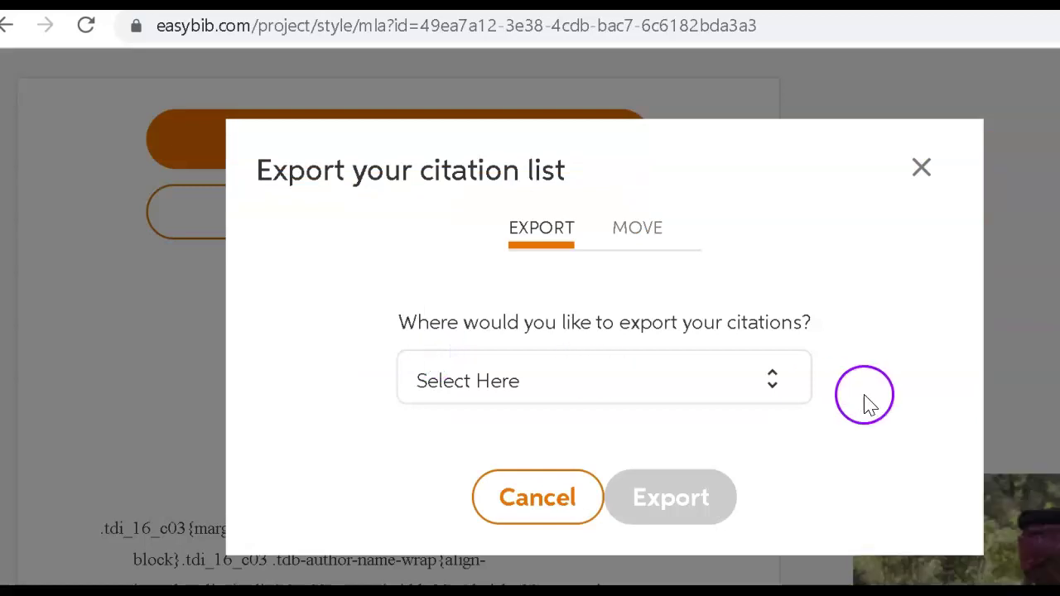
pyautogui.click(774, 385)
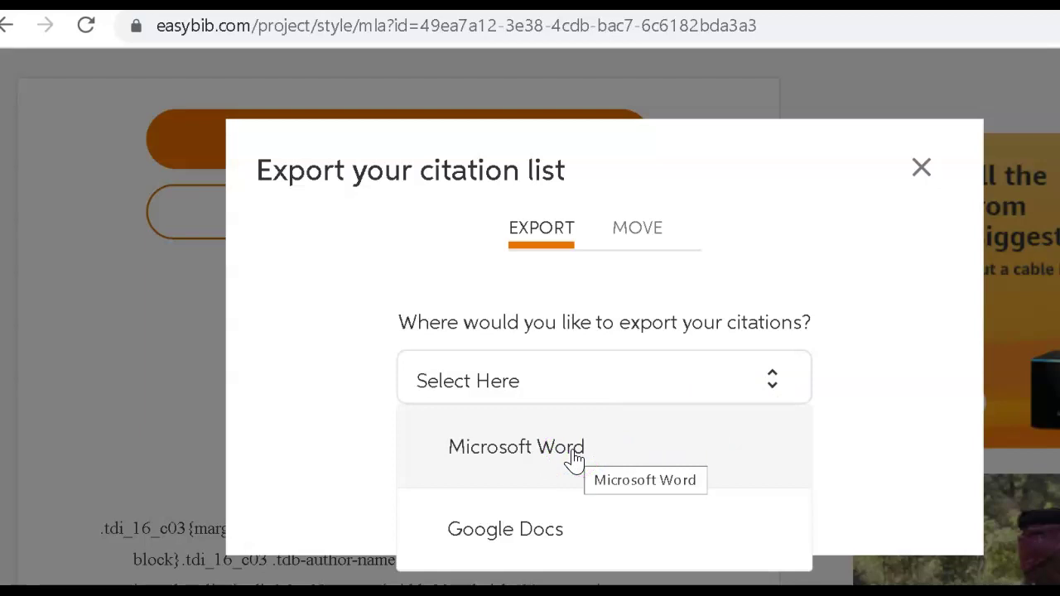
pyautogui.click(525, 454)
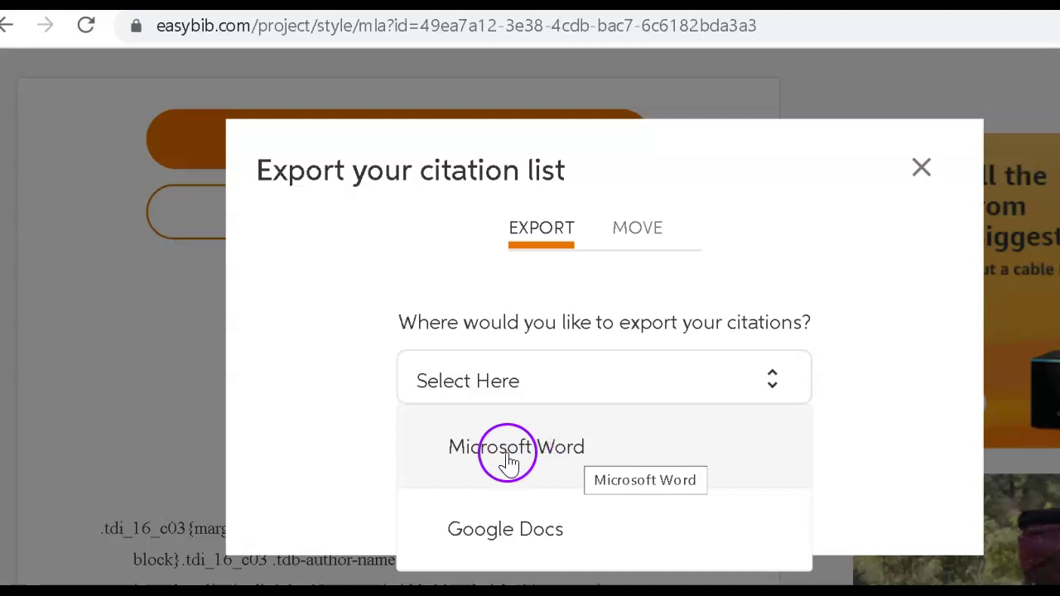
pyautogui.click(509, 458)
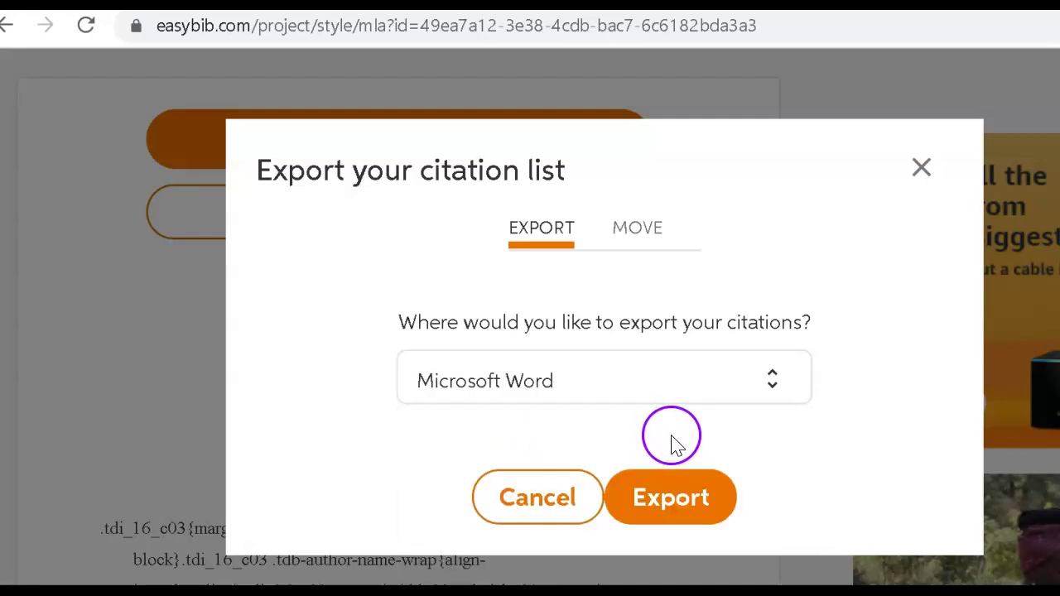
pyautogui.click(675, 509)
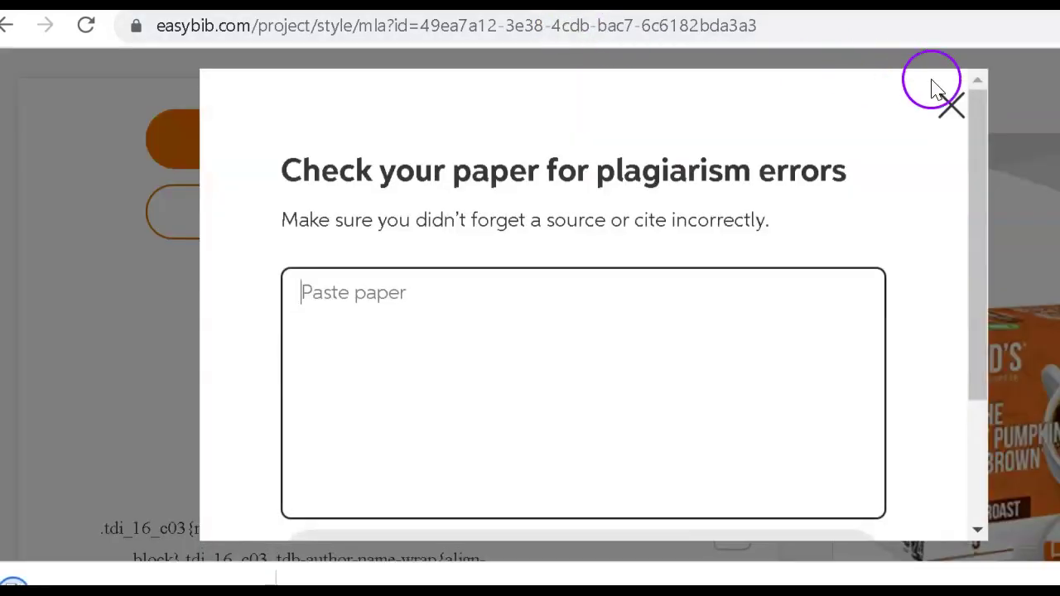
pyautogui.click(949, 109)
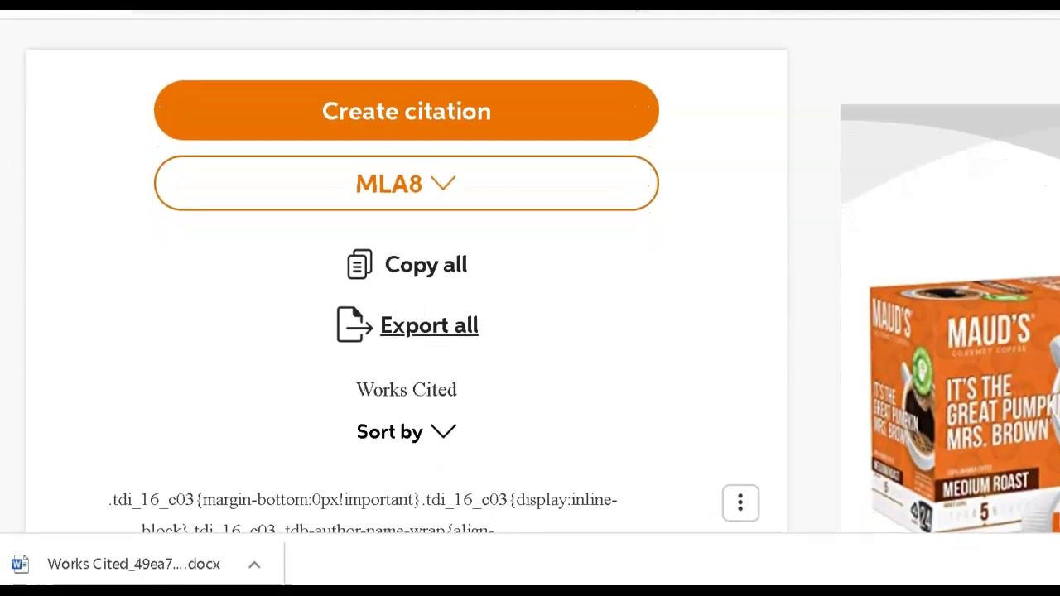
pyautogui.click(97, 570)
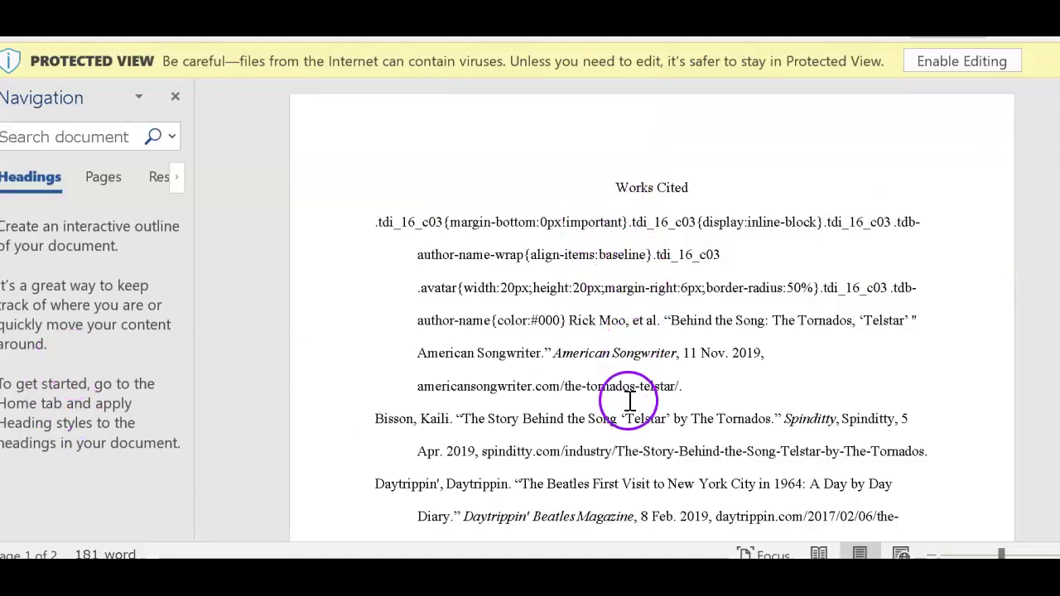
# Step: Scroll through the exported citations across both pages and enable editing
pyautogui.scroll(-5, 652, 315)
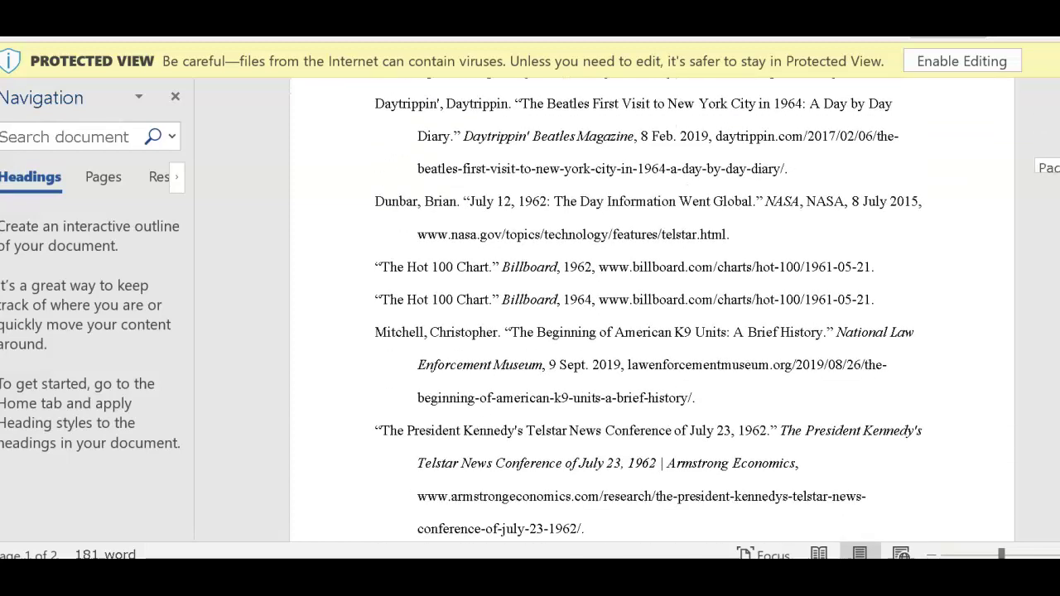
pyautogui.scroll(1, 652, 306)
pyautogui.scroll(-4, 652, 307)
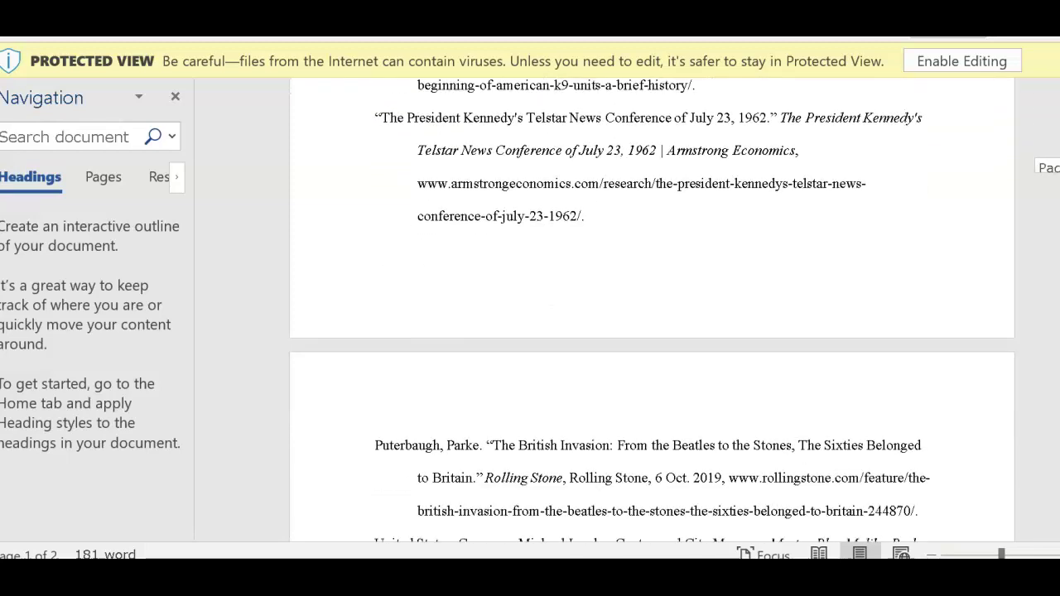
pyautogui.scroll(6, 652, 315)
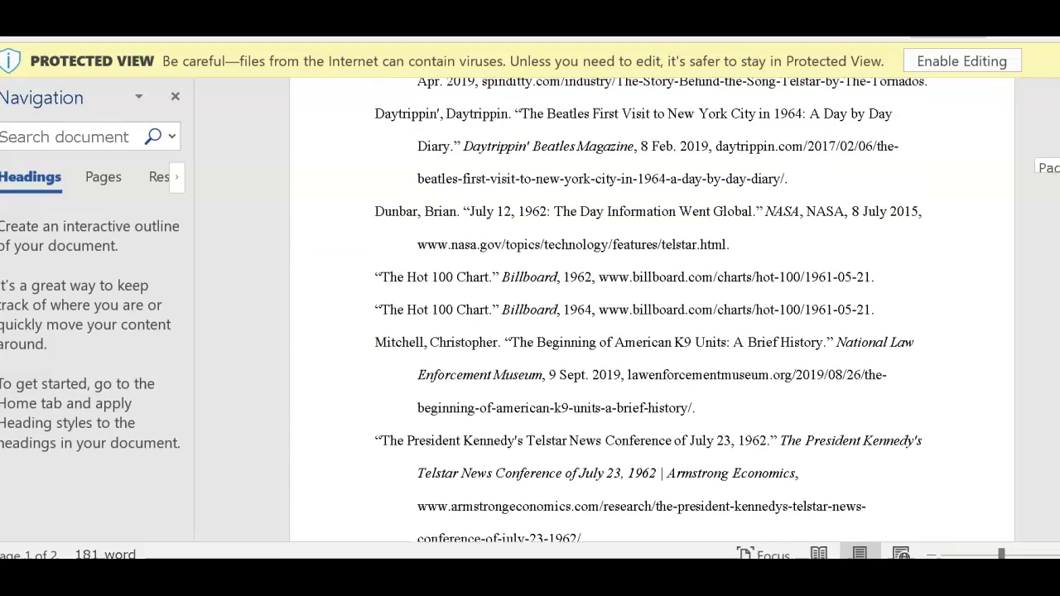
pyautogui.scroll(1, 651, 315)
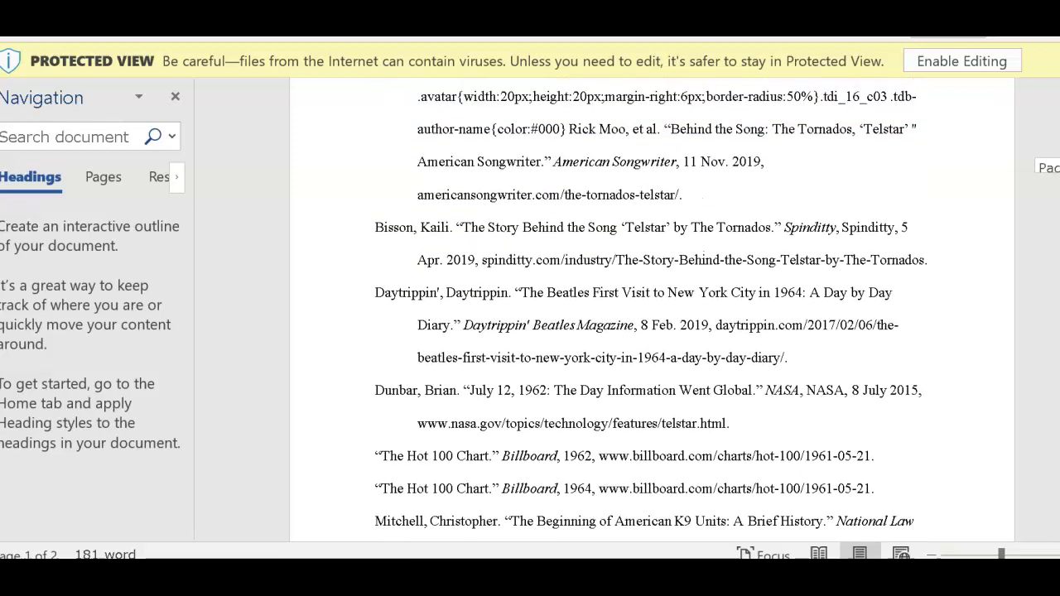
pyautogui.scroll(5, 652, 314)
pyautogui.click(954, 59)
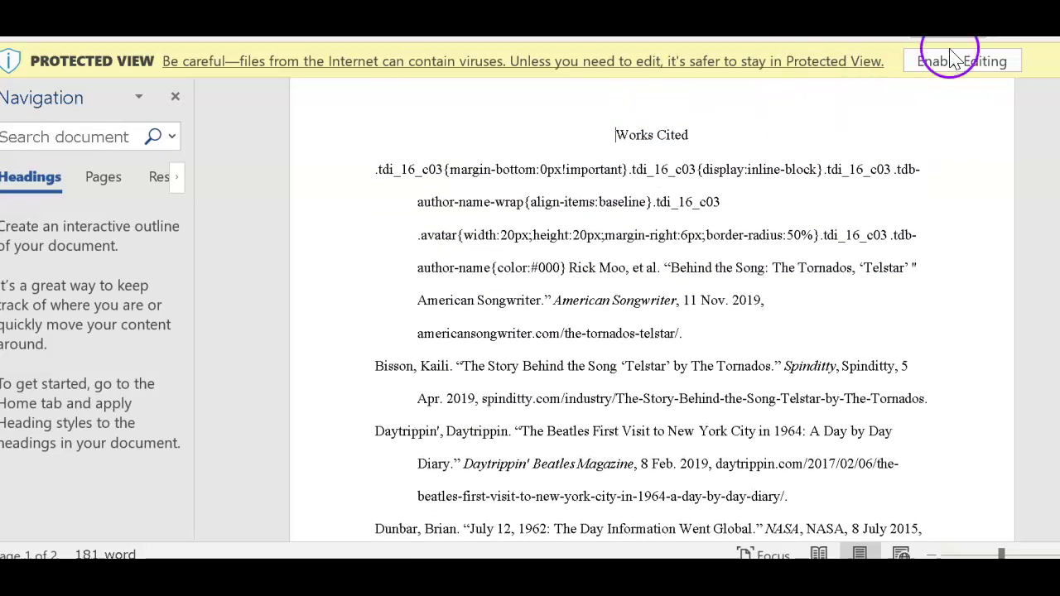
# Step: Enable editing and delete the stray CSS code before the first citation
pyautogui.click(974, 68)
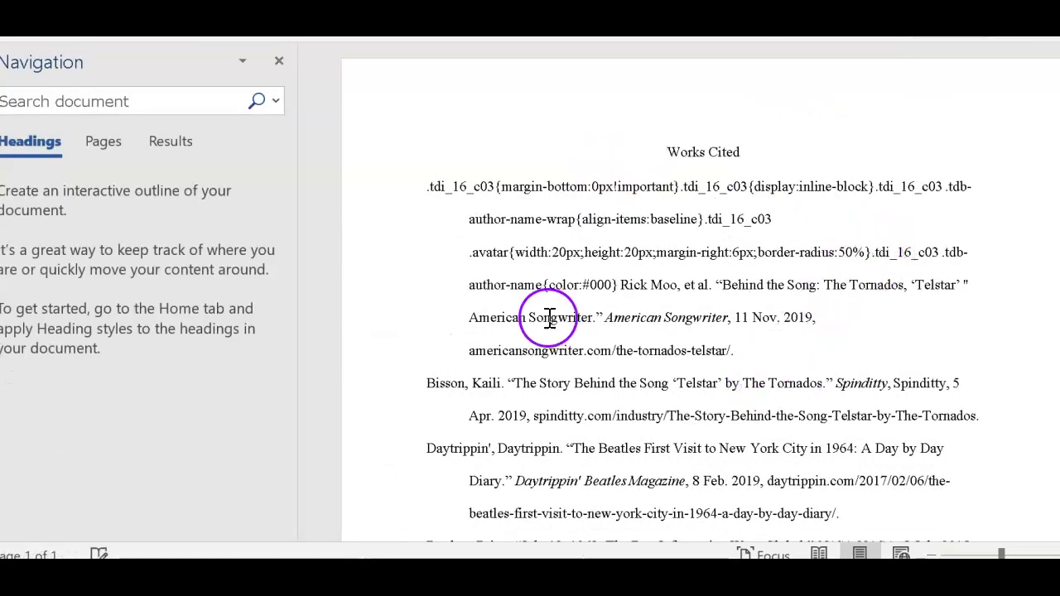
pyautogui.moveTo(426, 185); pyautogui.dragTo(622, 285)
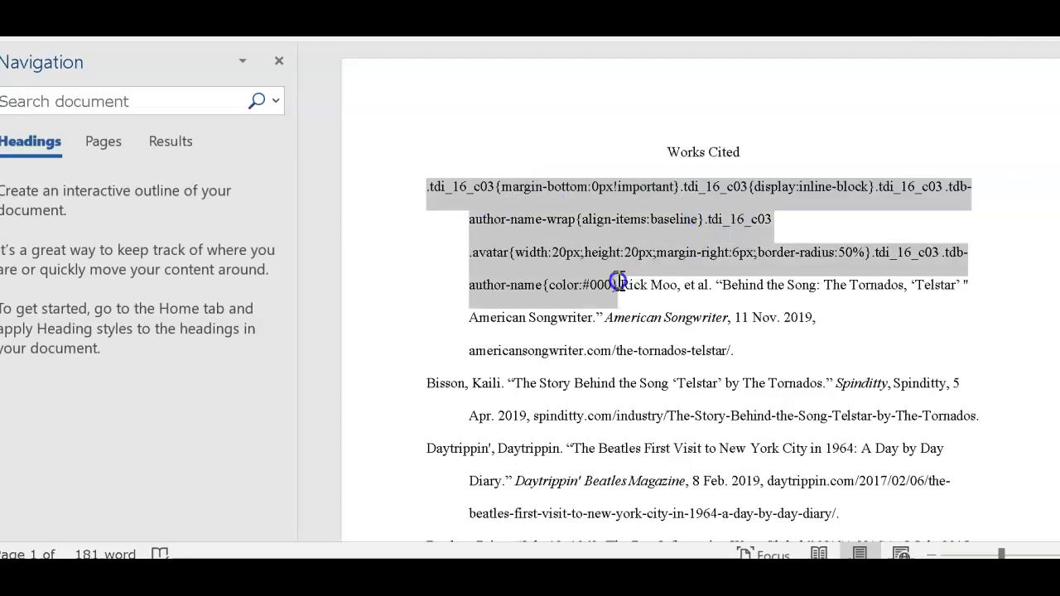
pyautogui.press('Delete')
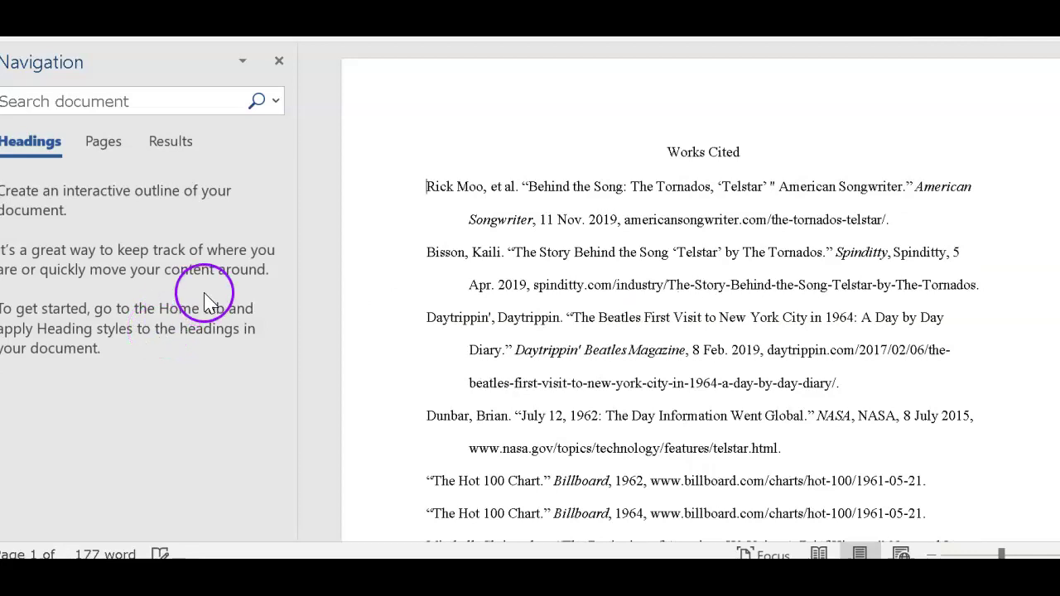
# Step: Reorder the first citation's author so it reads 'Moo, Rick'
pyautogui.click(458, 188)
pyautogui.moveTo(425, 191); pyautogui.dragTo(426, 190)
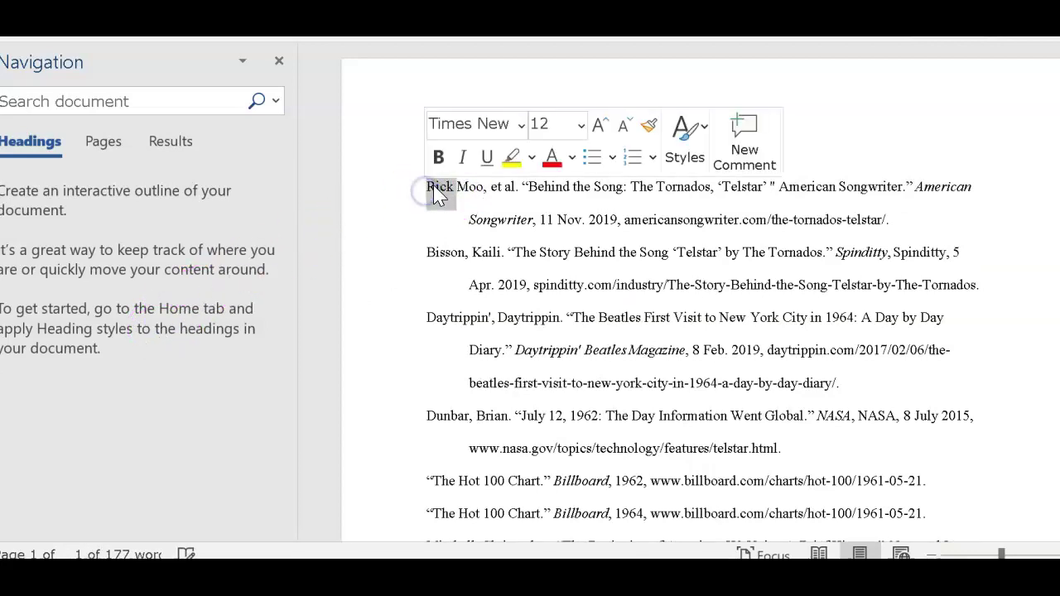
pyautogui.rightClick(436, 191)
pyautogui.click(485, 200)
pyautogui.click(458, 187)
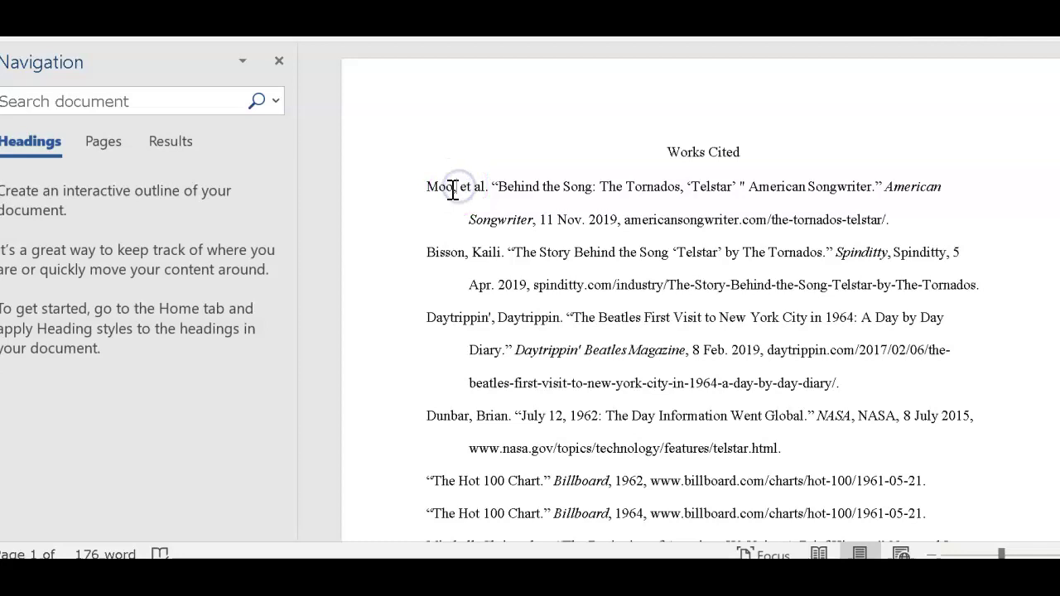
pyautogui.write('Ricke')
pyautogui.press('BackSpace')
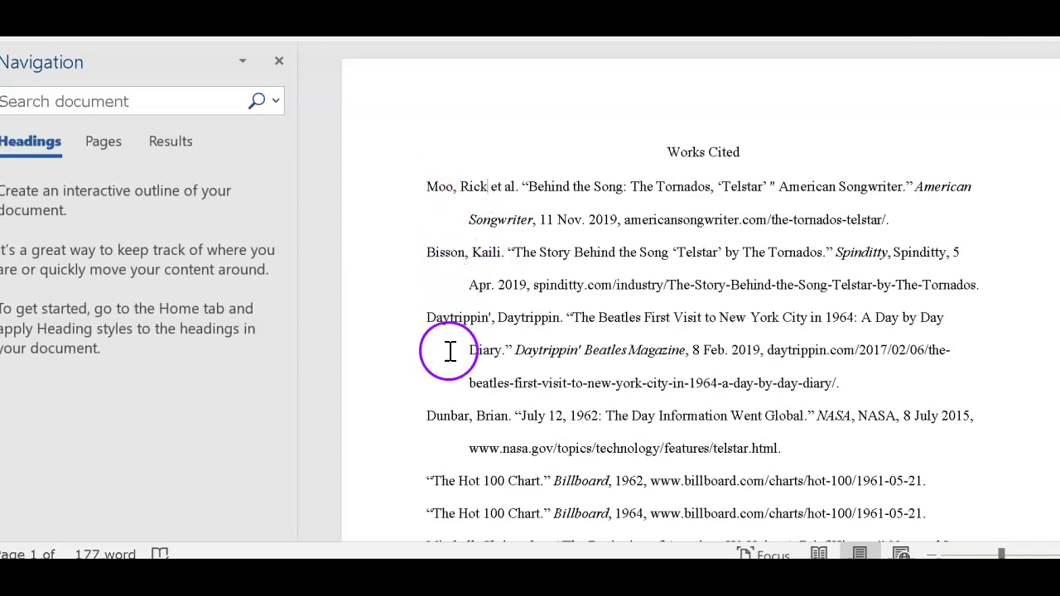
# Step: Cut the whole Moo, Rick et al. citation from the top of the list
pyautogui.moveTo(426, 189); pyautogui.dragTo(861, 218)
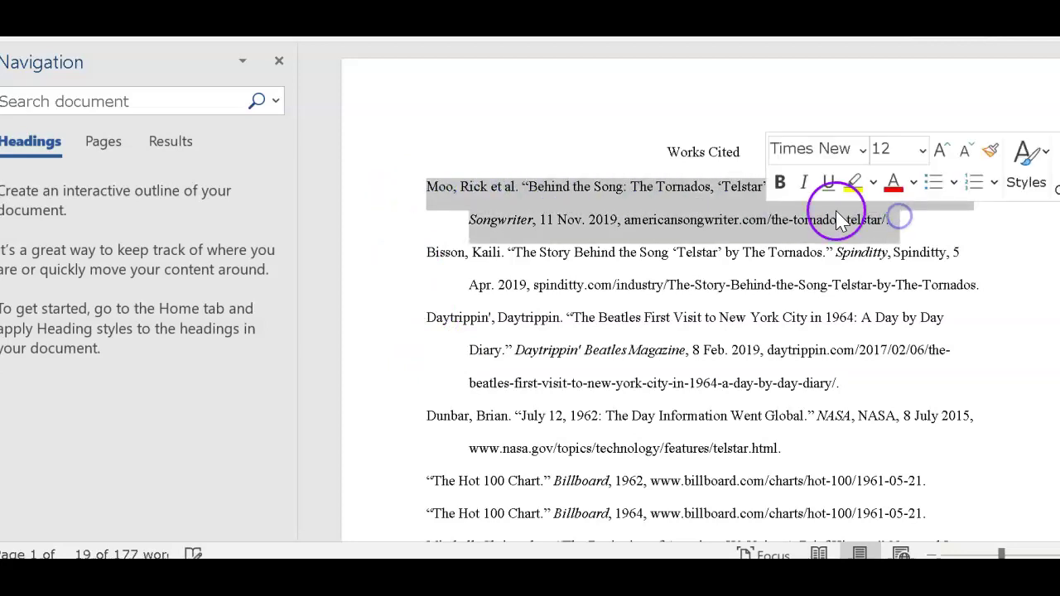
pyautogui.rightClick(837, 208)
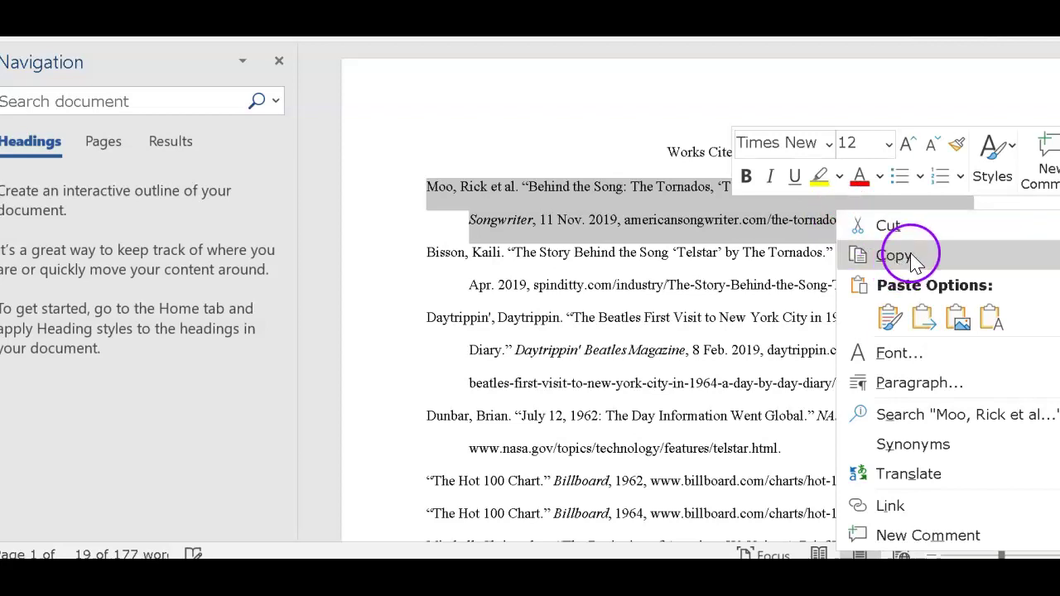
pyautogui.click(895, 230)
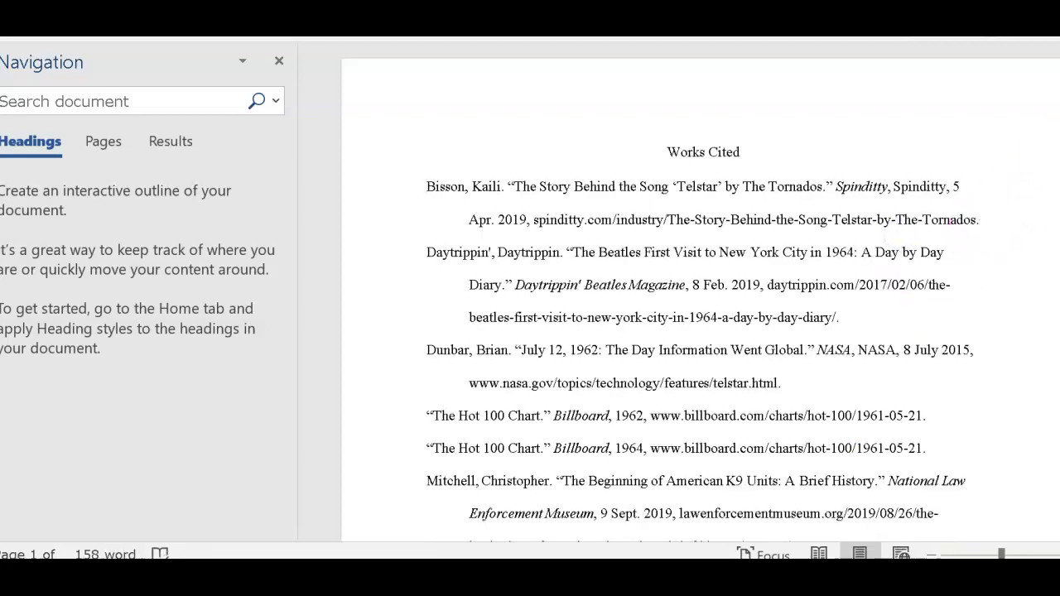
# Step: Paste the Moo, Rick et al. citation on a new line after Mitchell, removing the extra blank line
pyautogui.scroll(-5, 704, 331)
pyautogui.click(801, 361)
pyautogui.click(767, 363)
pyautogui.click(767, 364)
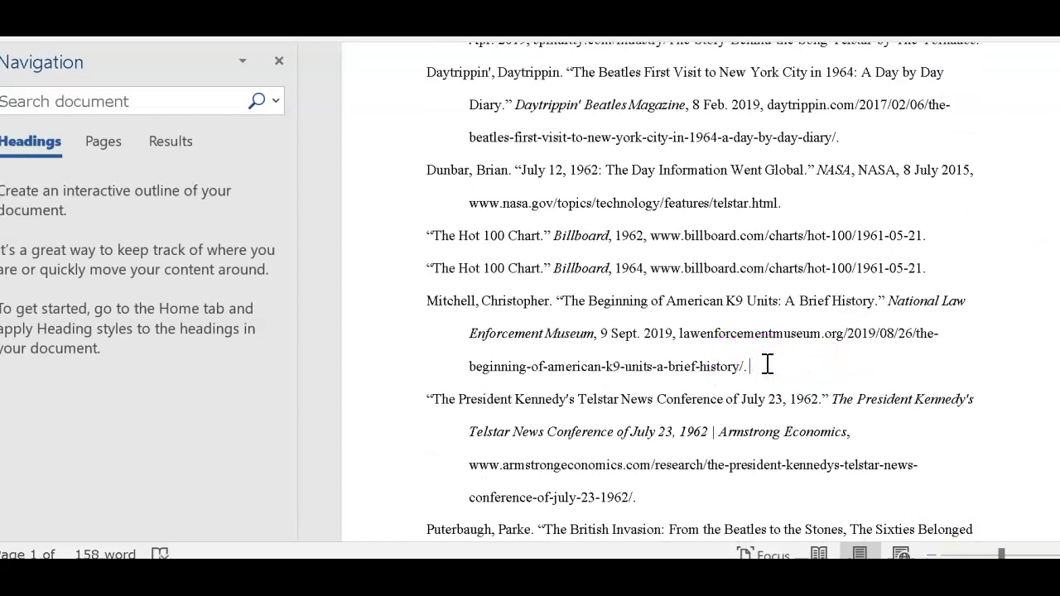
pyautogui.press('Return')
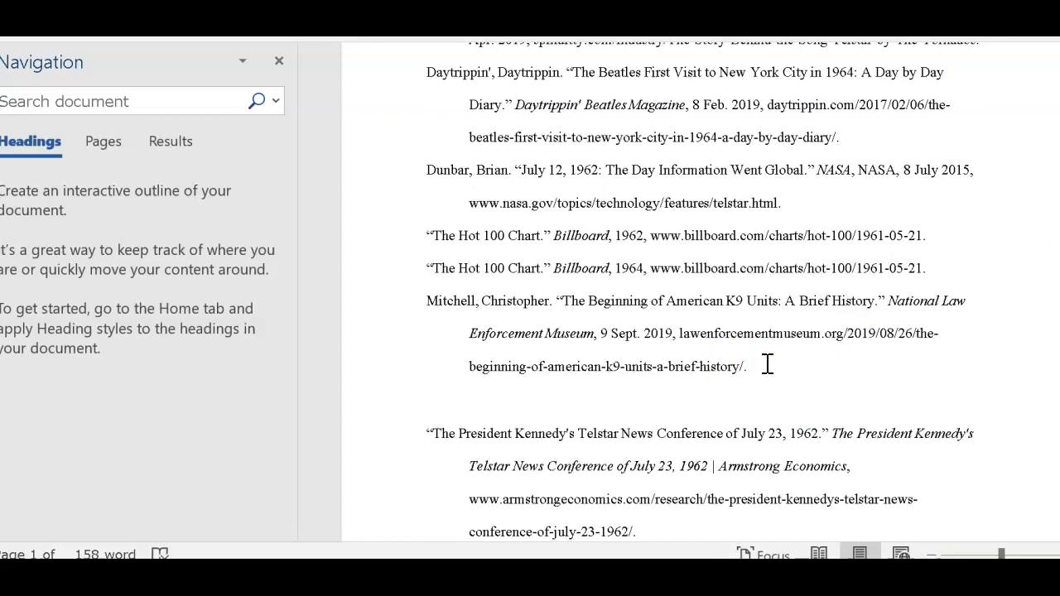
pyautogui.hotkey('ctrl', 'v')
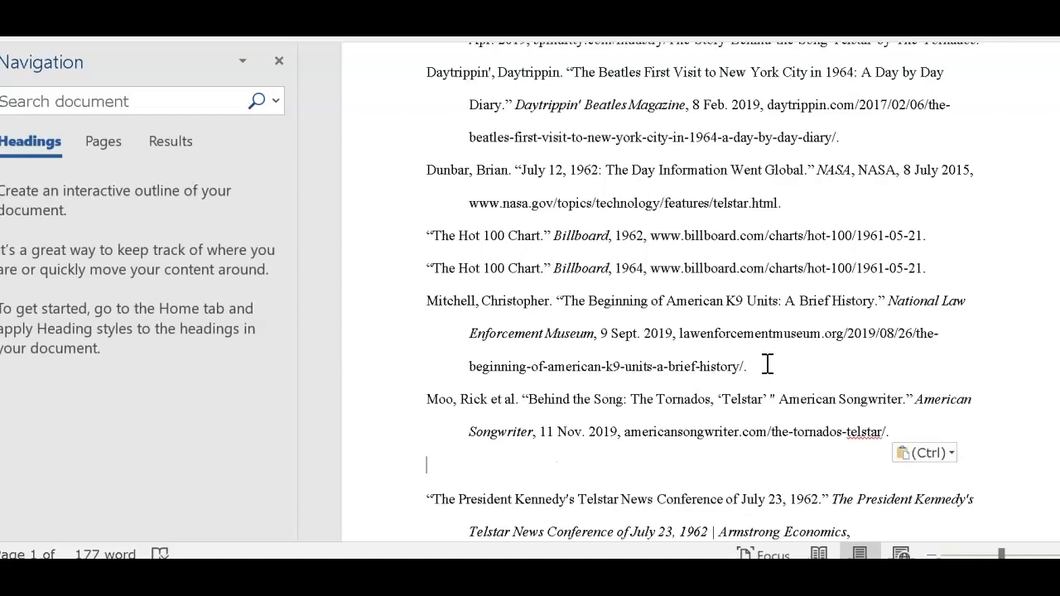
pyautogui.press('Escape')
pyautogui.press('BackSpace')
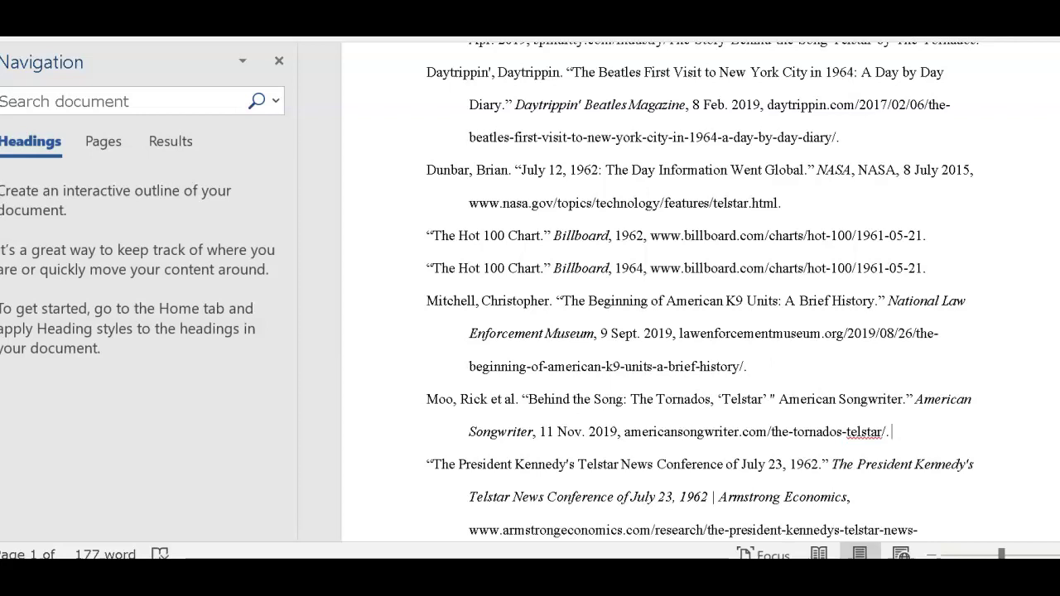
pyautogui.scroll(3, 702, 291)
pyautogui.scroll(-3, 702, 291)
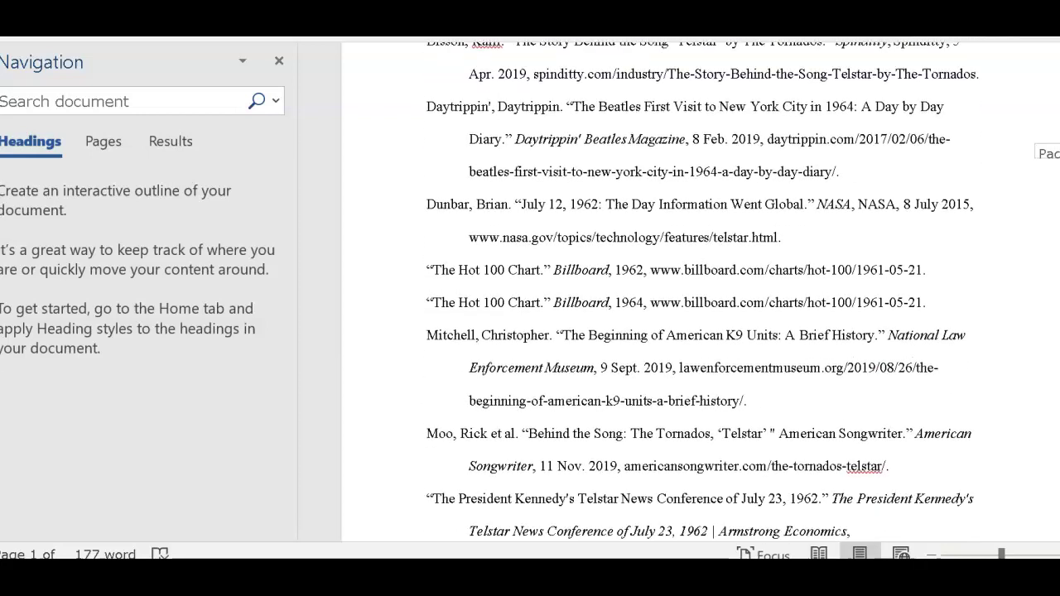
# Step: Delete the duplicate 1962 'The Hot 100 Chart' entry, leaving the 1964 one, and review the list
pyautogui.moveTo(426, 222); pyautogui.dragTo(935, 217)
pyautogui.press('Delete')
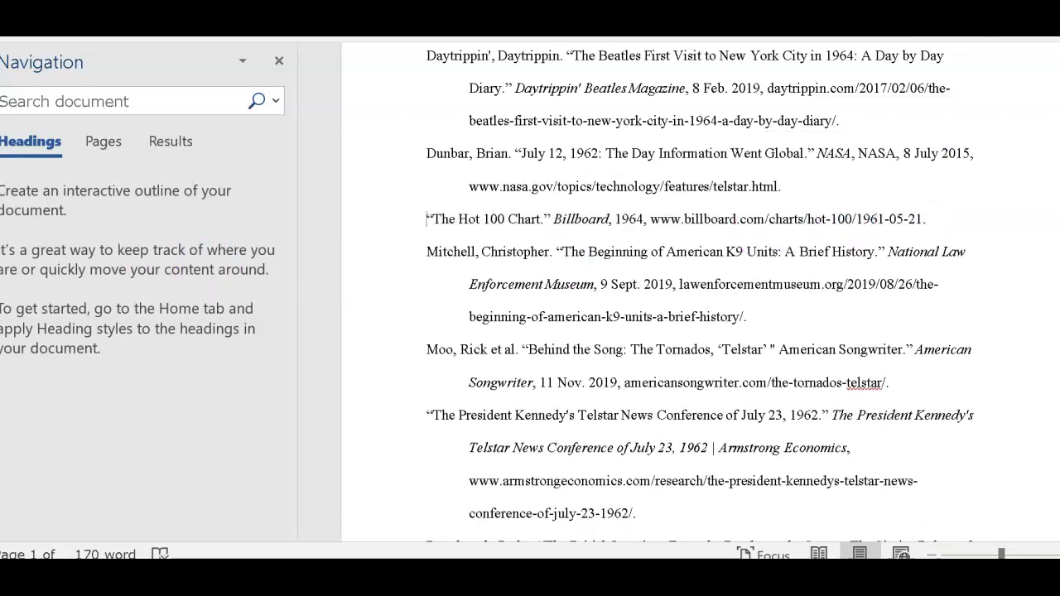
pyautogui.scroll(-5, 700, 294)
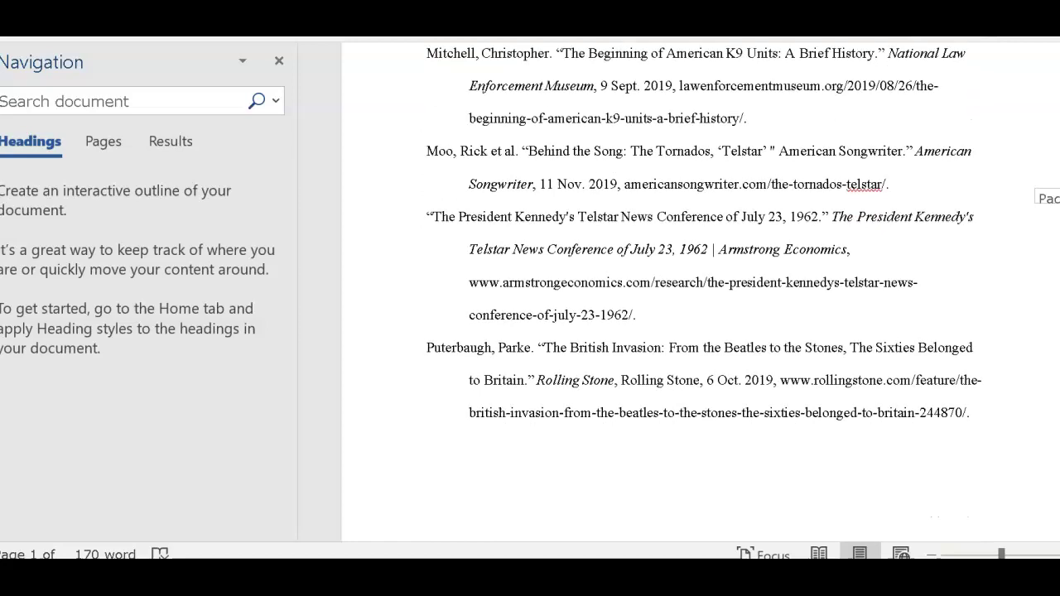
pyautogui.scroll(-6, 700, 294)
pyautogui.scroll(-3, 700, 294)
pyautogui.scroll(6, 700, 294)
pyautogui.scroll(10, 700, 294)
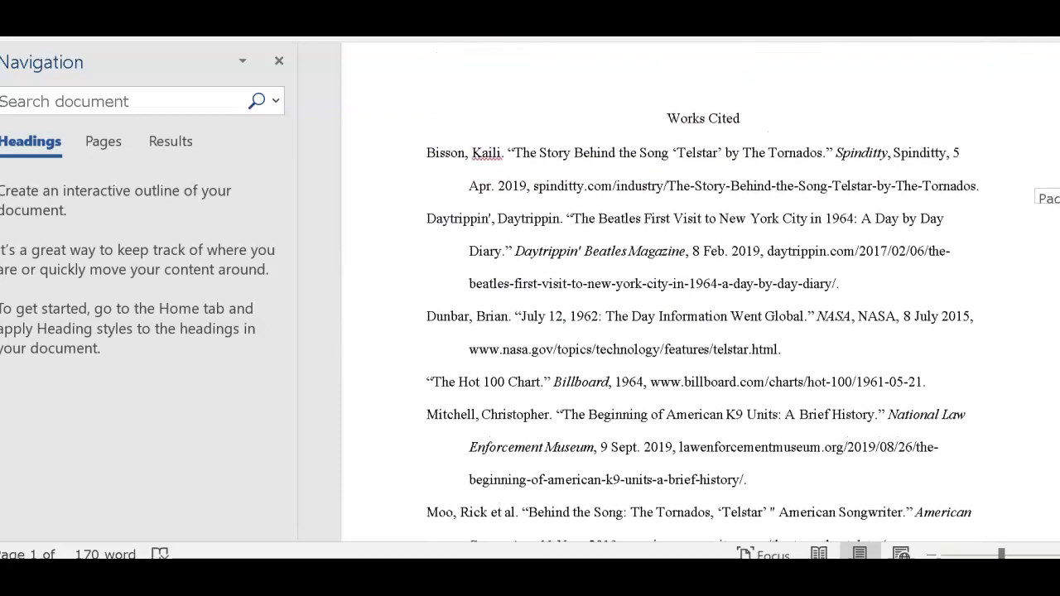
pyautogui.scroll(1, 700, 294)
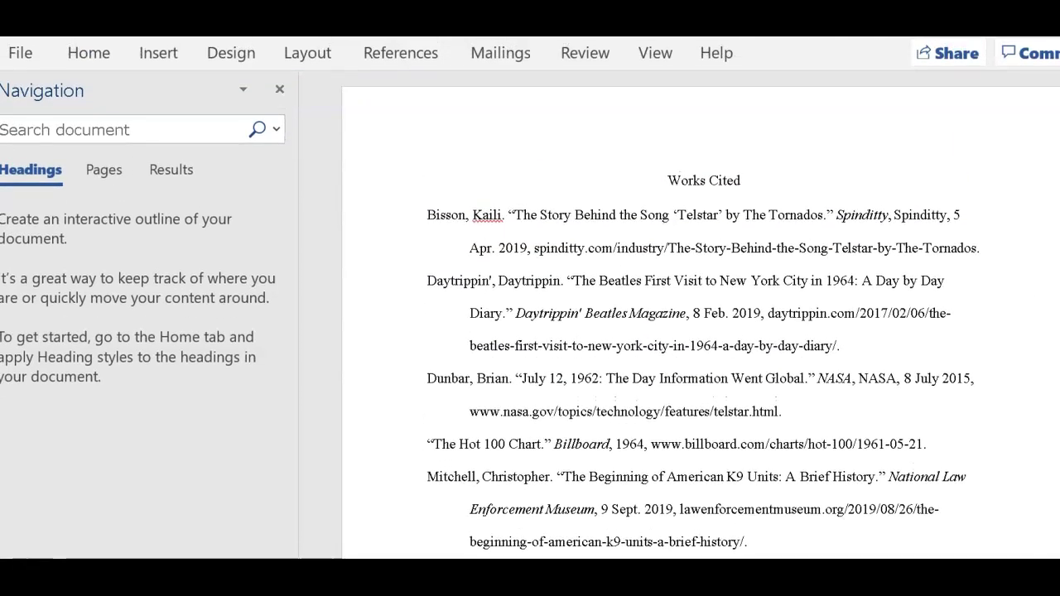
# Step: Place the insertion point at the Works Cited heading
pyautogui.click(13, 56)
pyautogui.click(661, 181)
pyautogui.click(668, 168)
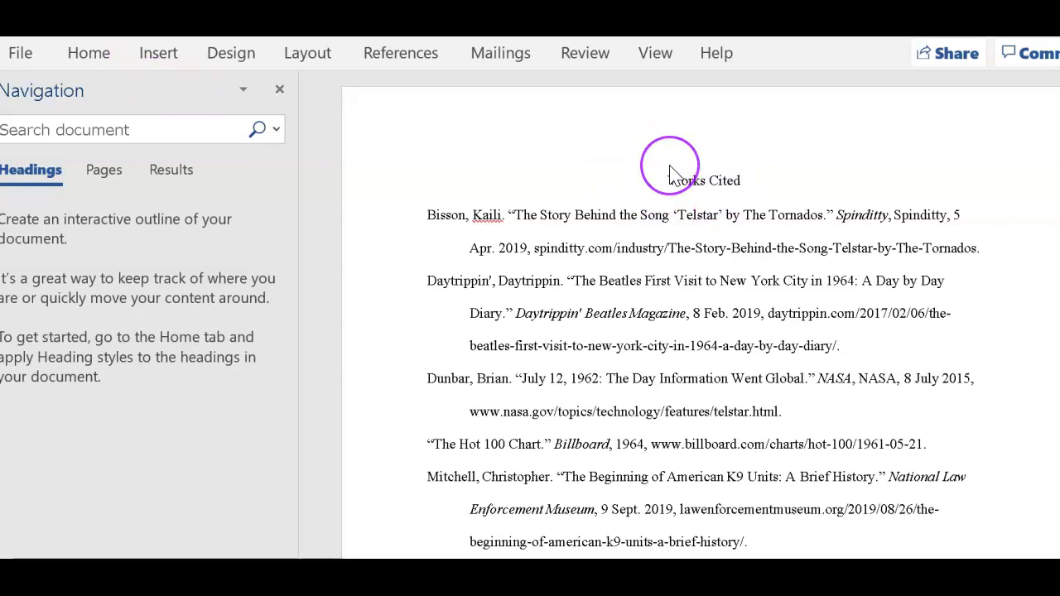